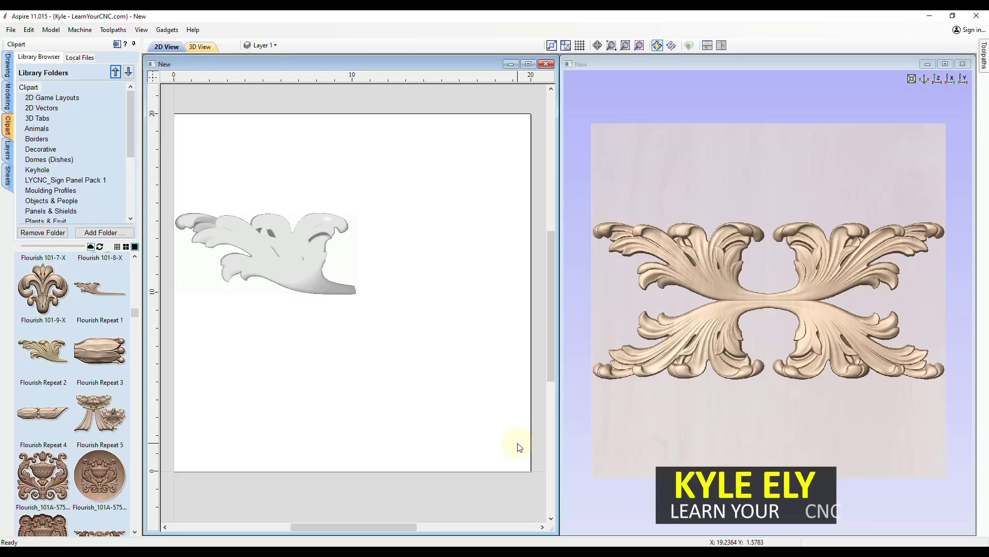
# Select the flourish component in the 2D view and stretch it upward from its upper edge.
pyautogui.moveTo(734, 415); pyautogui.dragTo(843, 331)
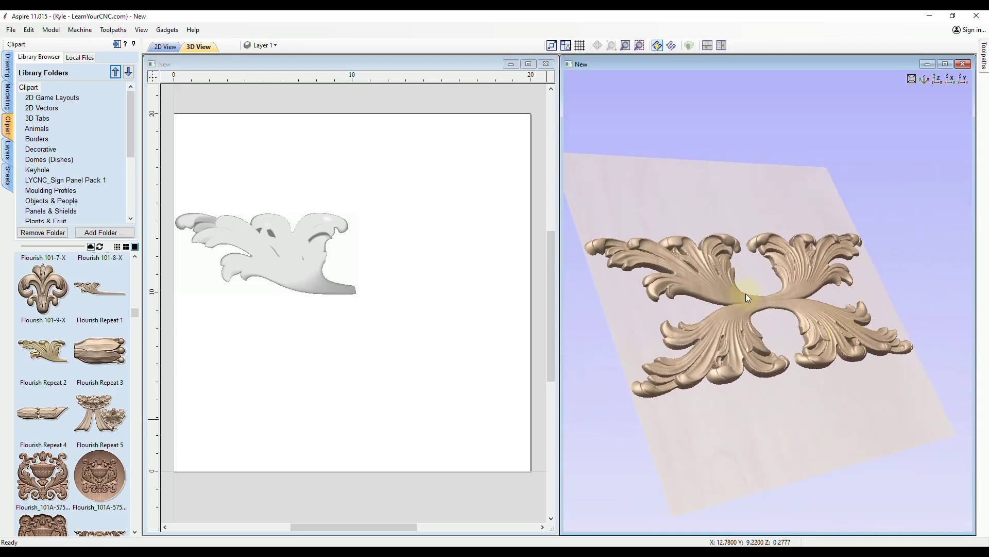
pyautogui.click(281, 261)
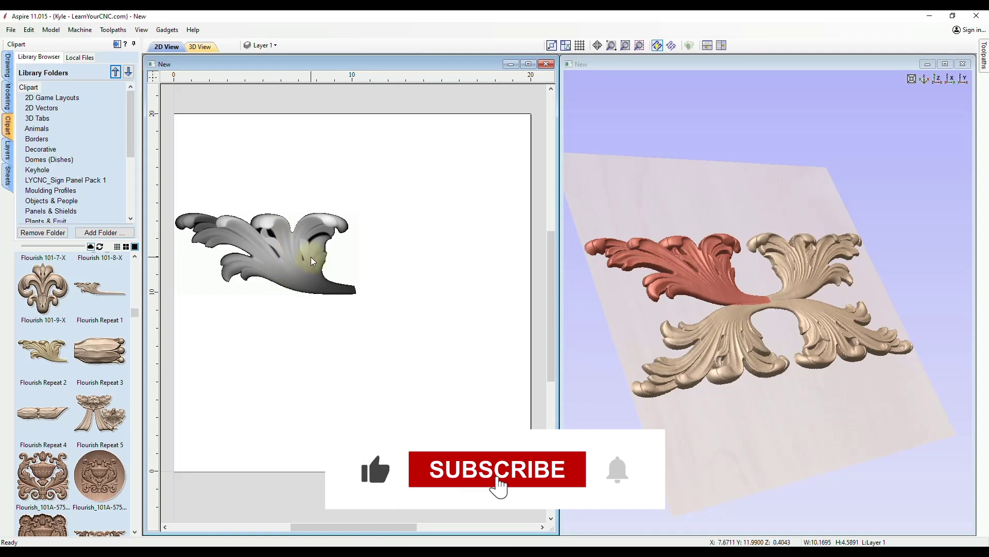
pyautogui.click(300, 255)
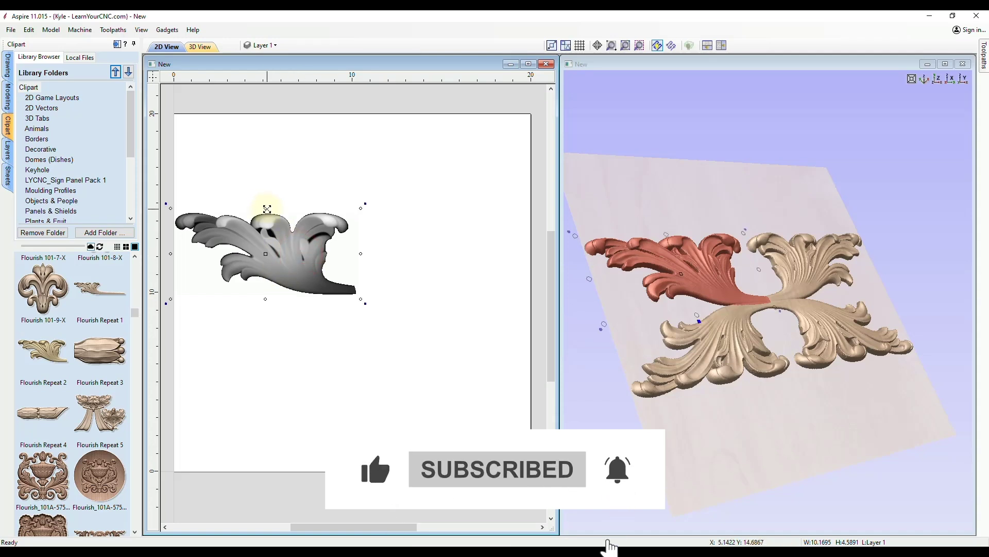
pyautogui.moveTo(265, 211); pyautogui.dragTo(265, 166)
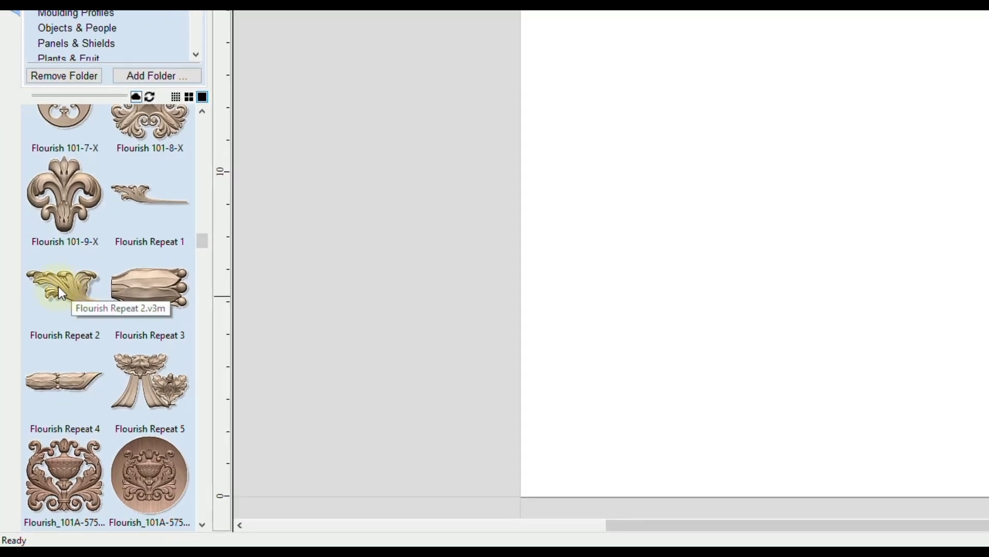
# Insert the Flourish Repeat 2 clipart, move it toward the sheet's upper left, and show the 2D and 3D views side by side.
pyautogui.doubleClick(57, 286)
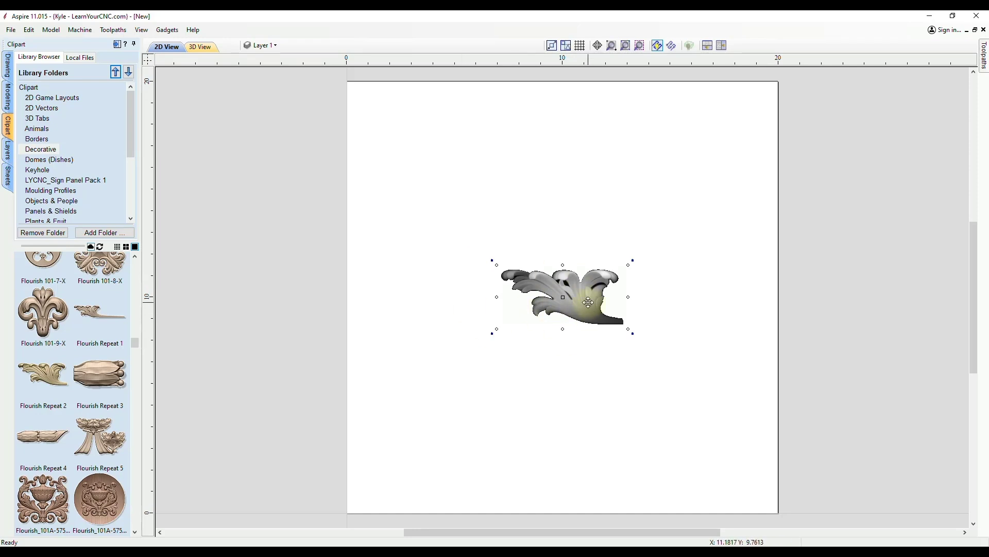
pyautogui.moveTo(585, 305); pyautogui.dragTo(476, 258)
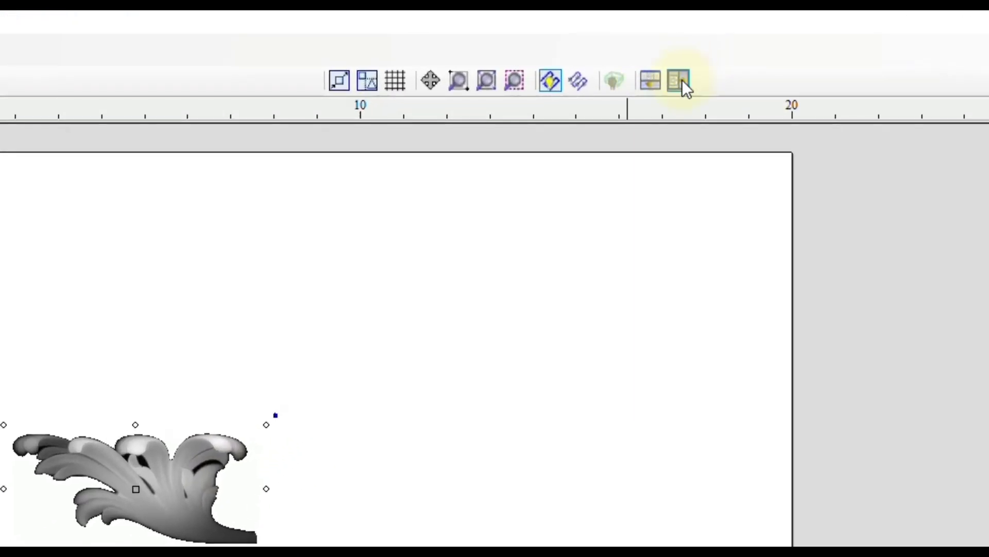
pyautogui.click(679, 81)
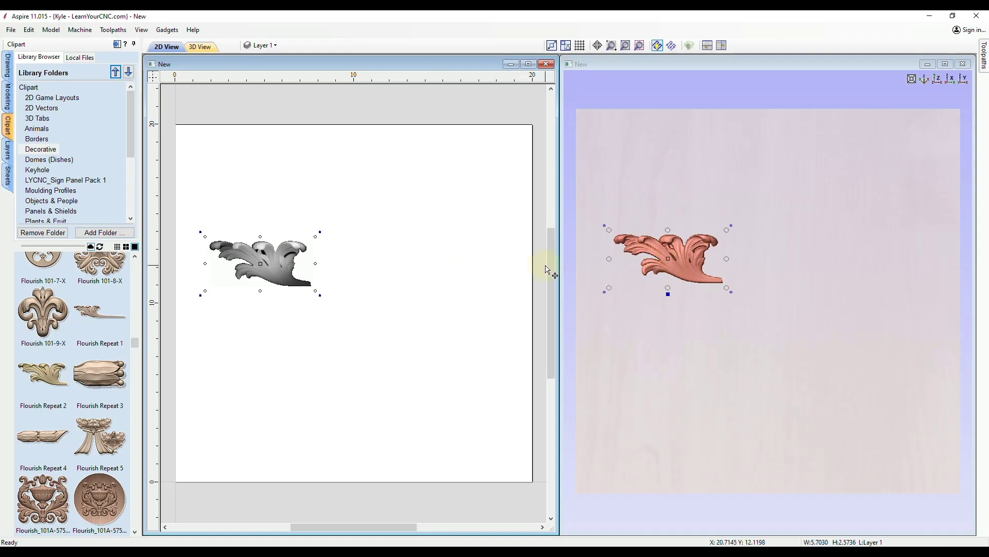
# Enlarge the flourish to about 9.1 by 4.1 inches and create a mirrored copy to its right, overlapping it at the stem.
pyautogui.moveTo(205, 238); pyautogui.dragTo(268, 225)
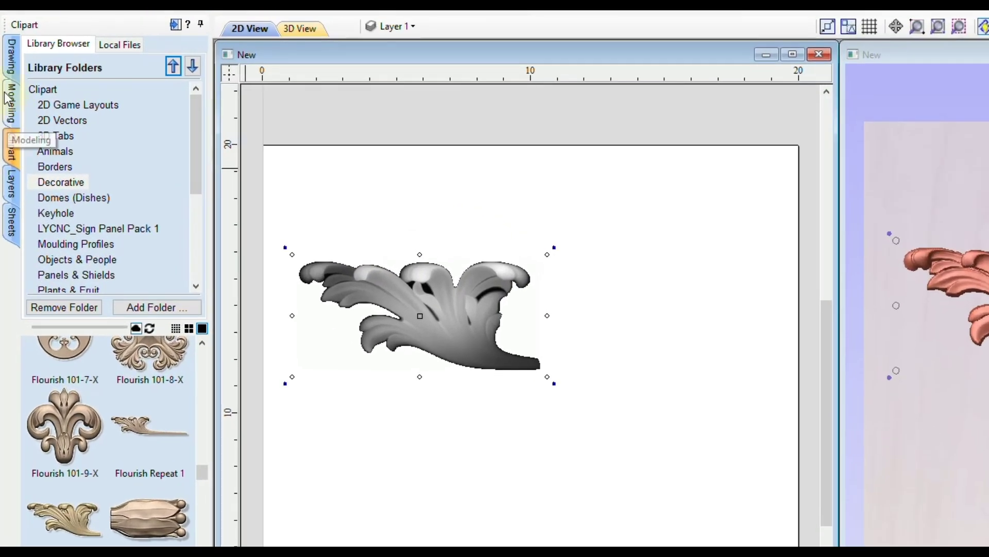
pyautogui.click(11, 59)
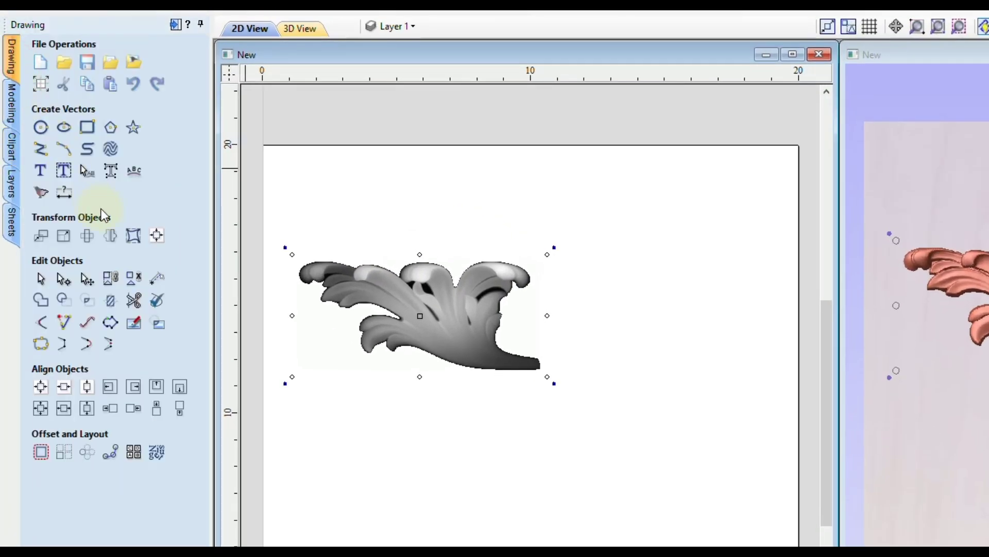
pyautogui.click(109, 236)
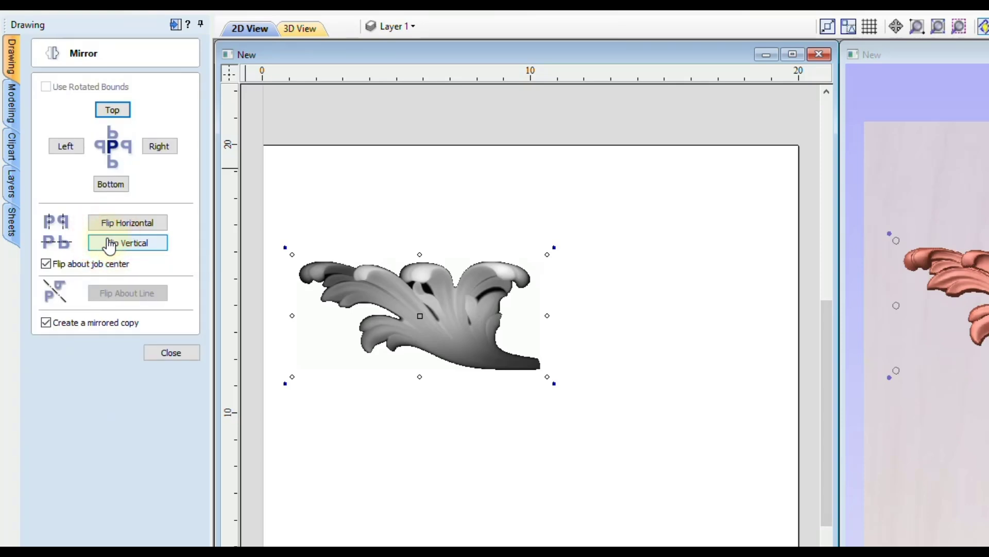
pyautogui.click(153, 149)
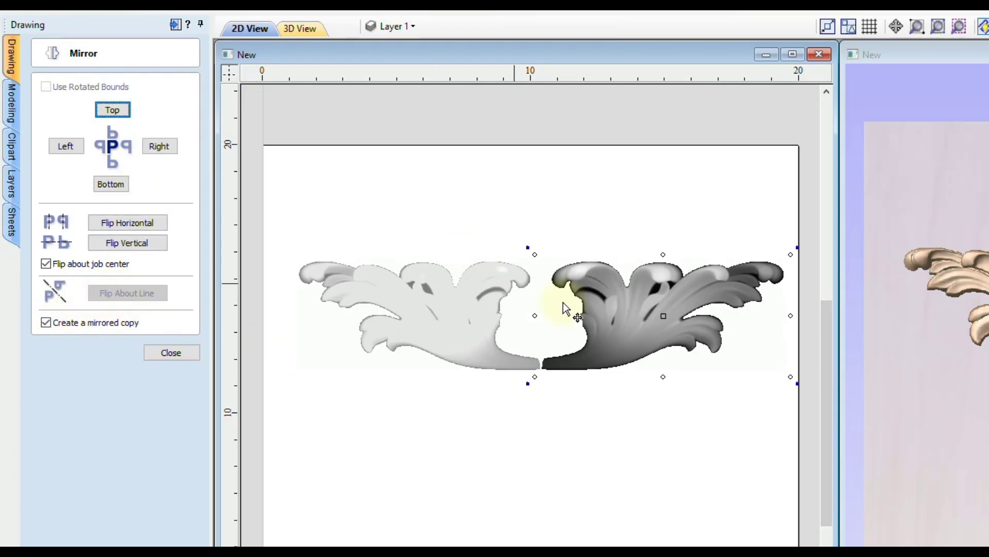
pyautogui.moveTo(606, 337); pyautogui.dragTo(592, 347)
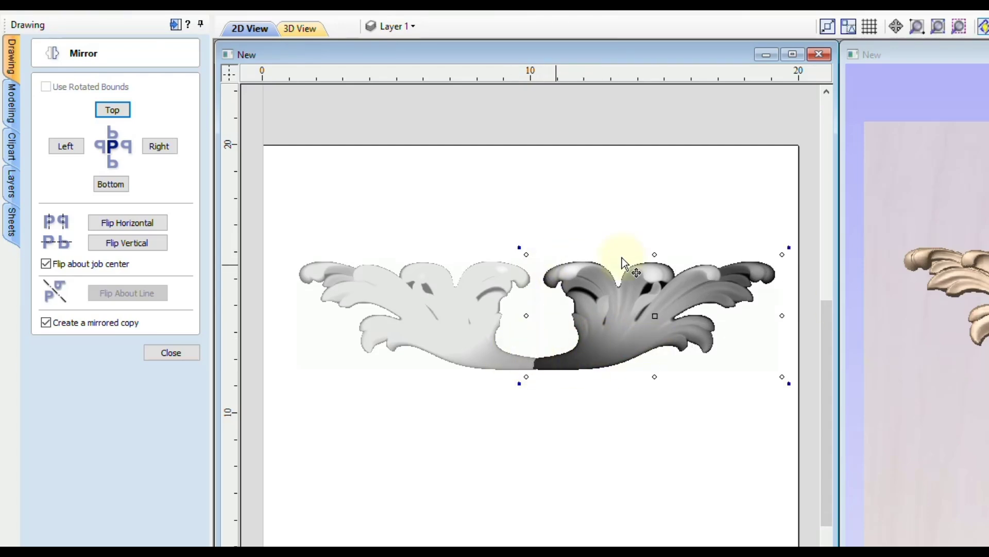
# Mirror a copy of both flourishes below the originals and nudge the copies up so the pairs meet, then clear the selection.
pyautogui.keyDown('shift'); pyautogui.click(460, 287); pyautogui.keyUp('shift')
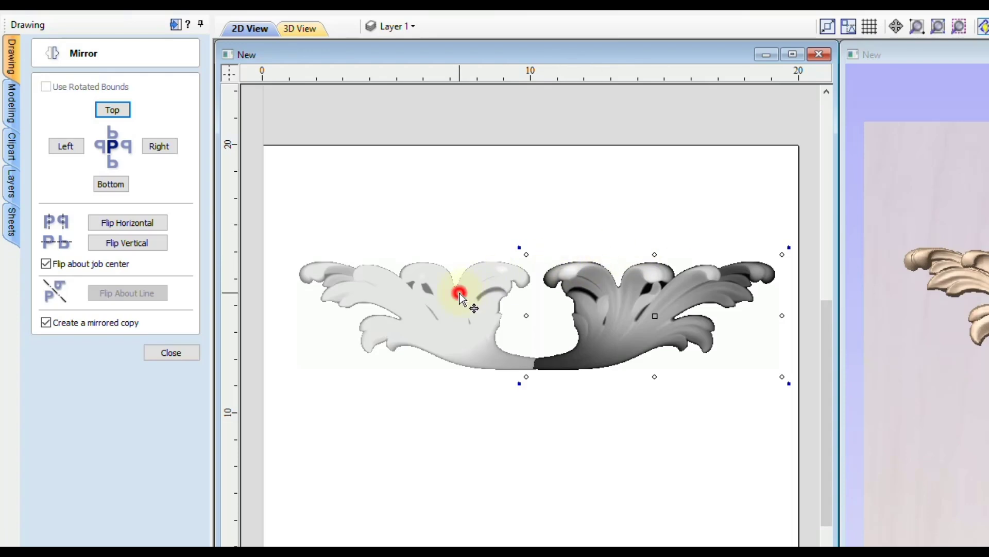
pyautogui.click(109, 188)
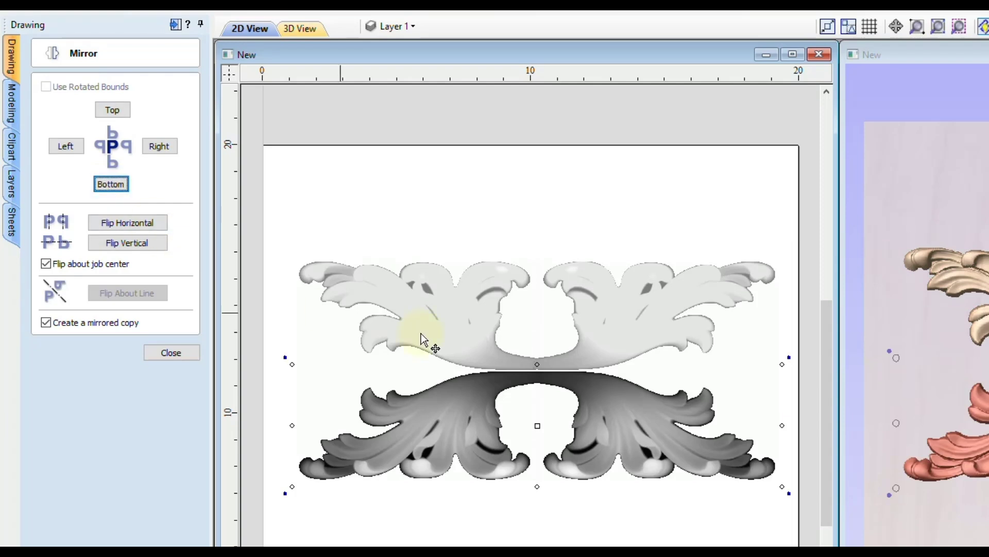
pyautogui.moveTo(542, 375); pyautogui.dragTo(538, 373)
pyautogui.click(171, 352)
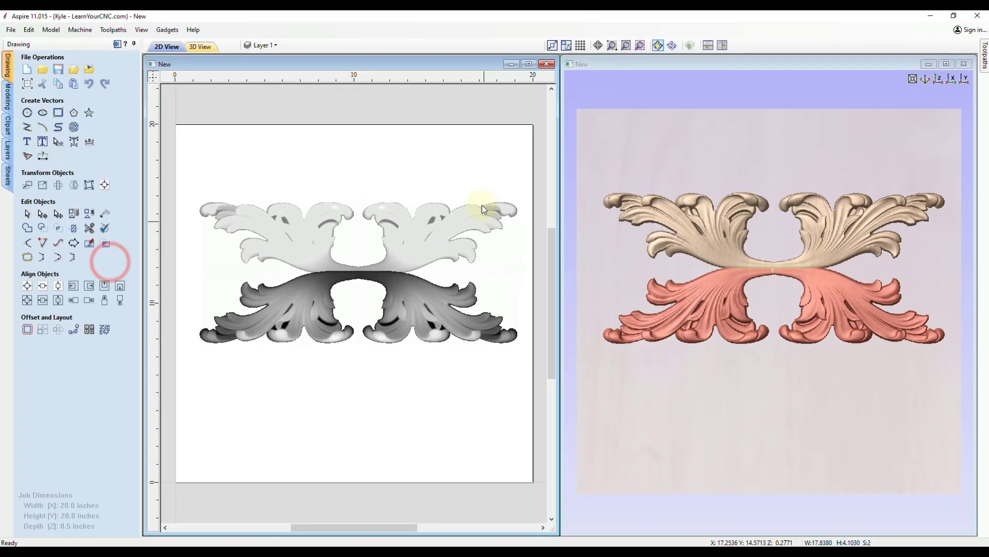
pyautogui.click(382, 164)
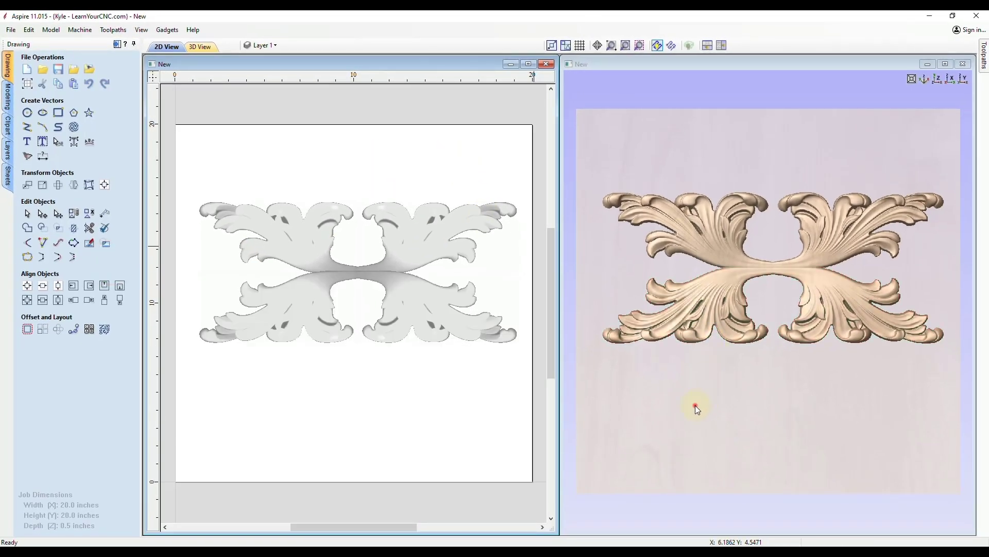
# Examine the mirrored design in 3D and select each of the four flourishes to check that they are separate components.
pyautogui.moveTo(696, 405); pyautogui.dragTo(770, 356)
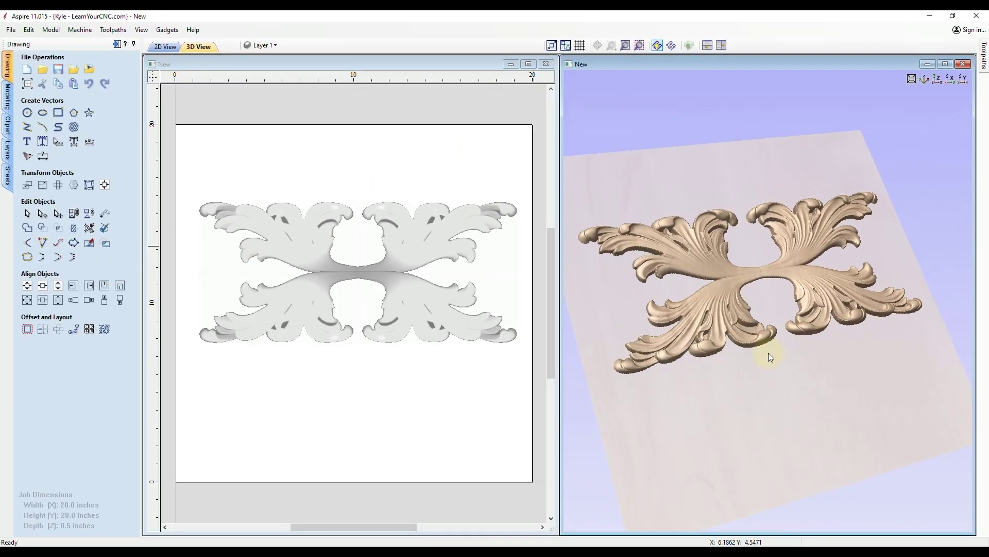
pyautogui.click(283, 237)
pyautogui.click(293, 305)
pyautogui.click(447, 305)
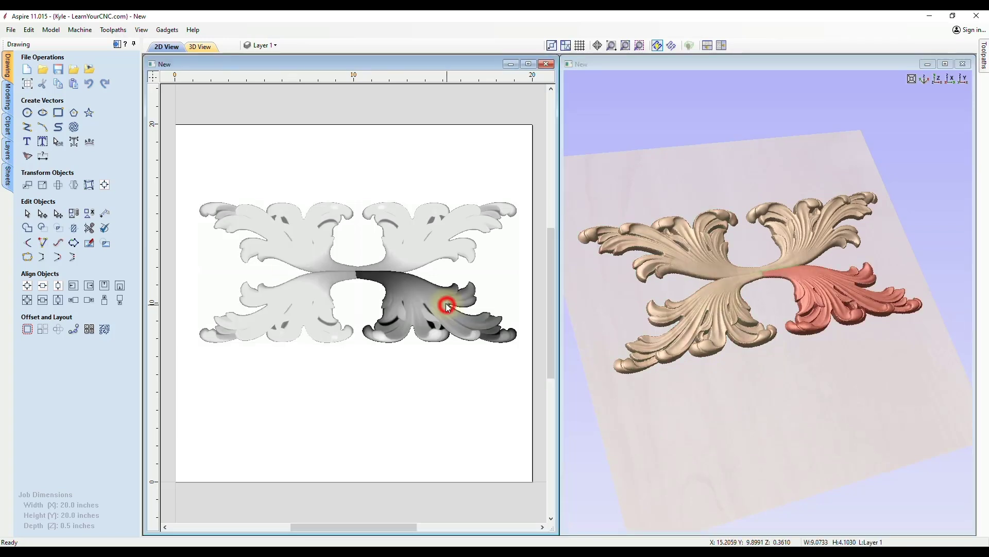
pyautogui.click(433, 242)
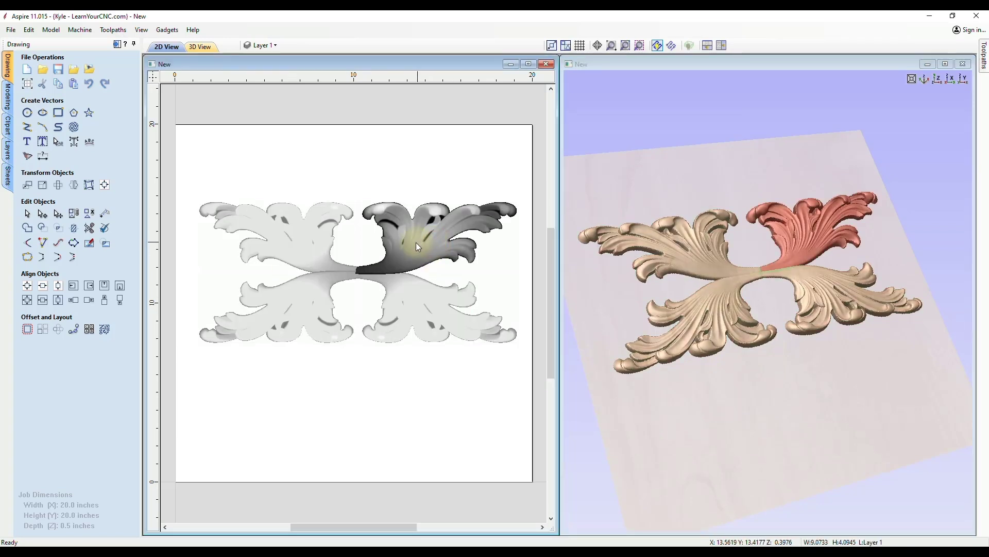
# Enlarge the upper-left flourish to about 10.6 by 4.8 inches and rotate it slightly counterclockwise.
pyautogui.click(294, 237)
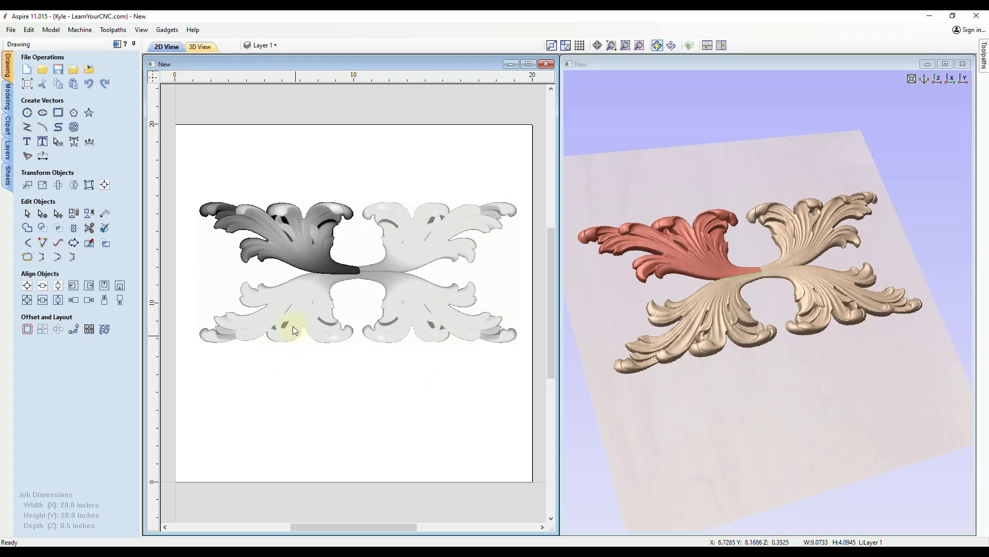
pyautogui.click(270, 225)
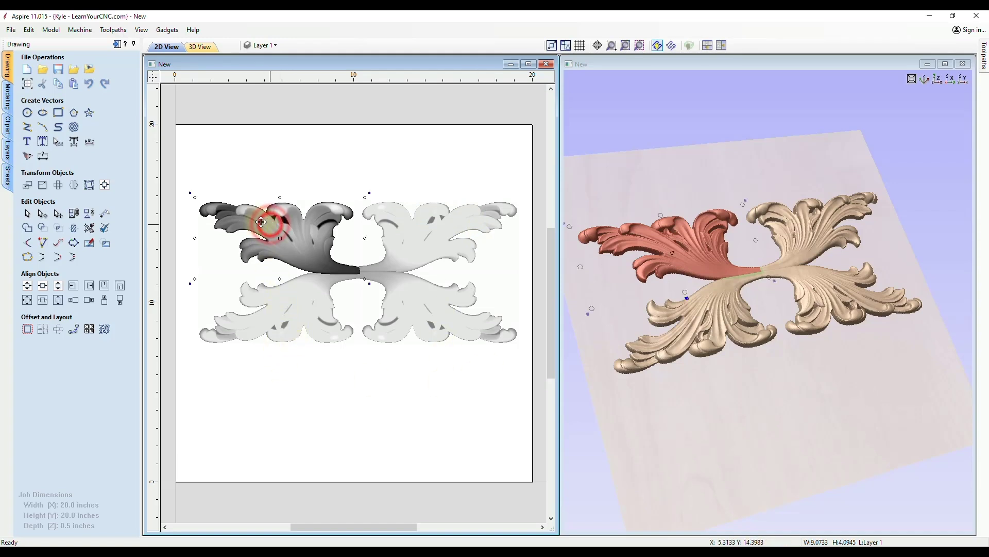
pyautogui.moveTo(194, 198); pyautogui.dragTo(167, 184)
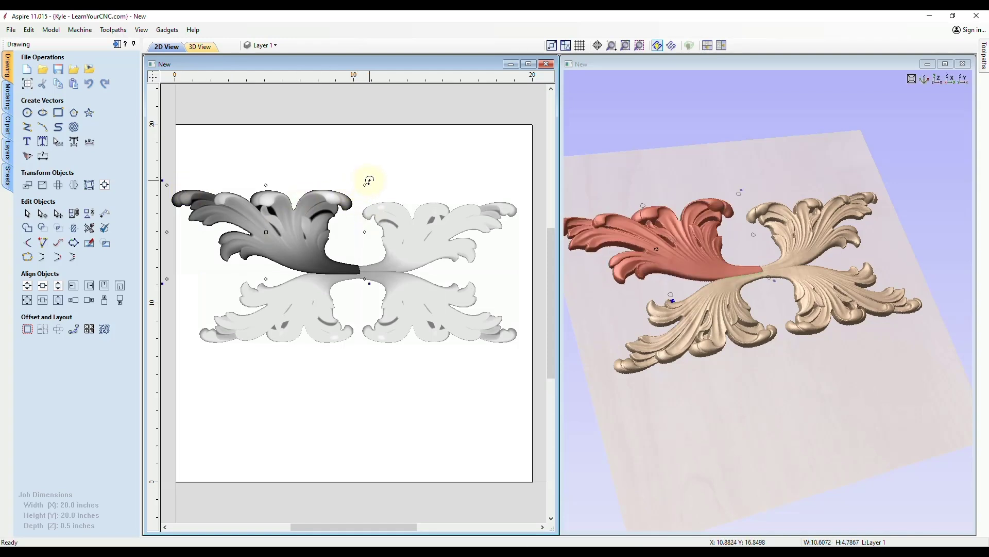
pyautogui.moveTo(369, 180); pyautogui.dragTo(365, 173)
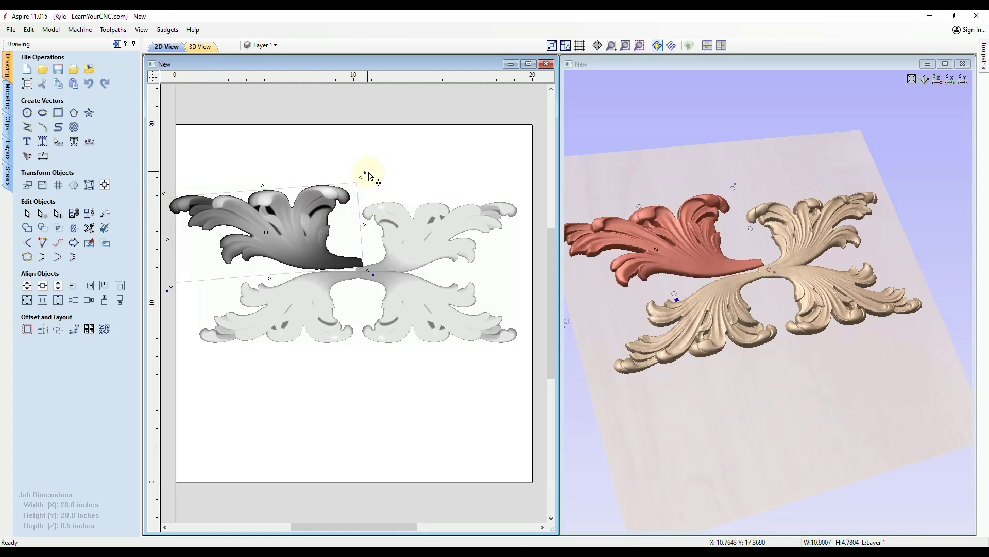
pyautogui.click(397, 171)
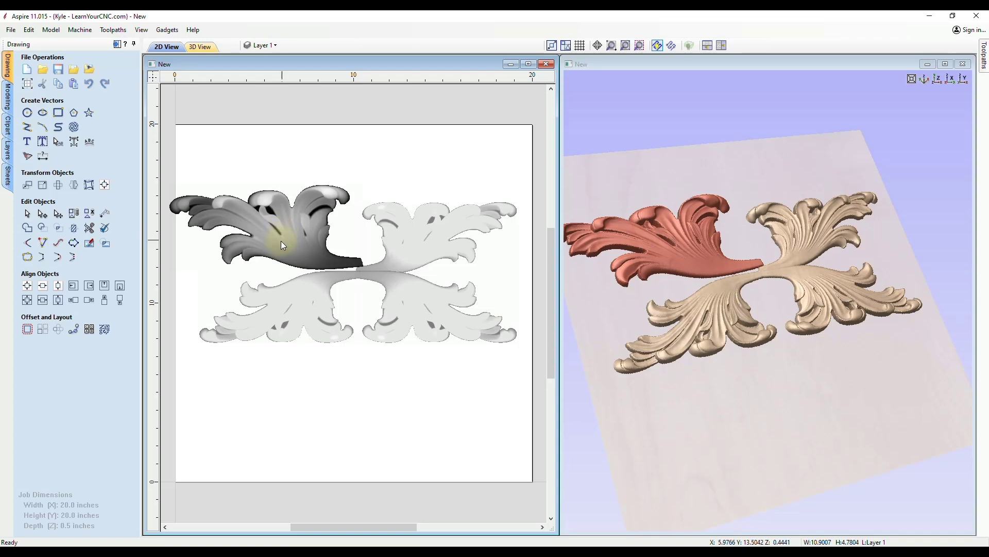
# Compare the individual flourishes with their entries in the component tree by selecting them one at a time.
pyautogui.click(420, 236)
pyautogui.click(408, 298)
pyautogui.click(268, 302)
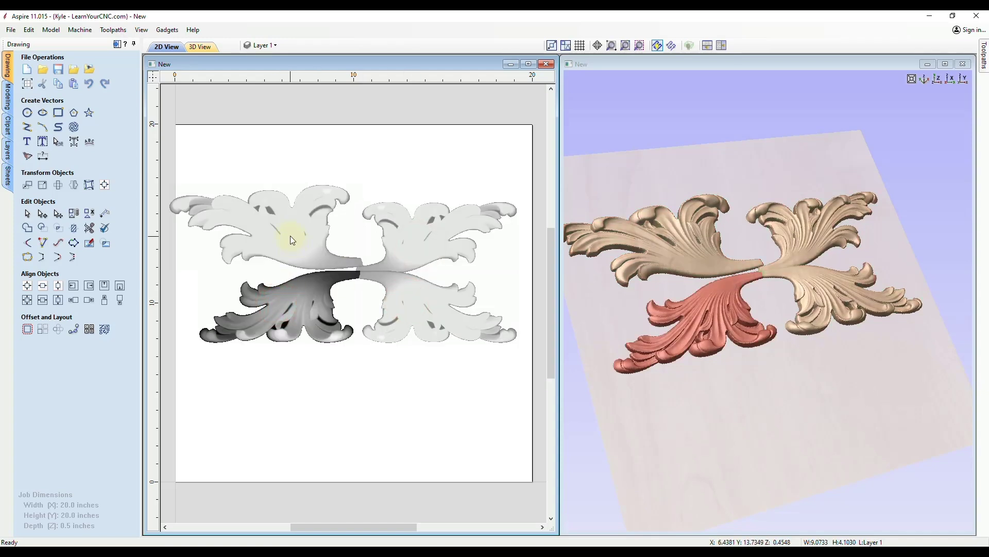
pyautogui.click(290, 236)
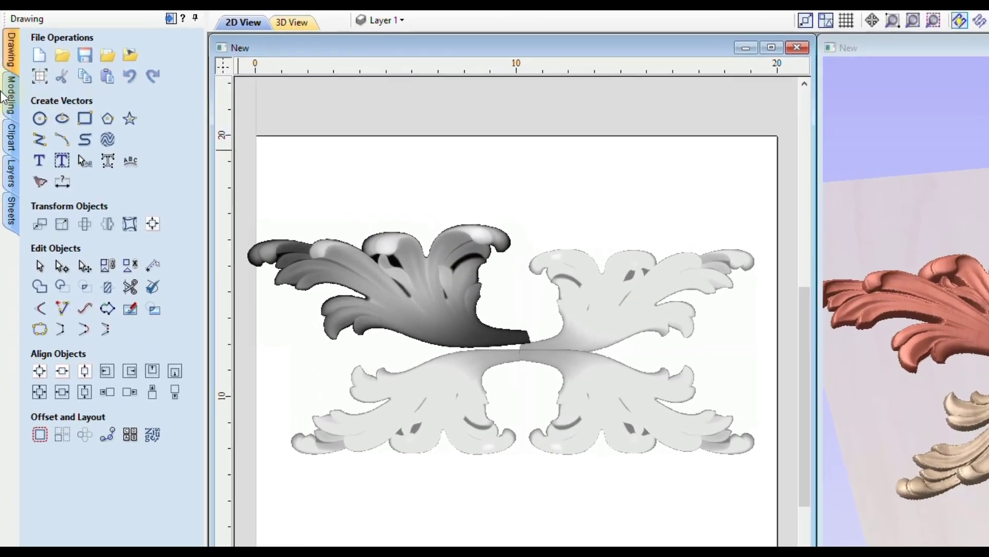
pyautogui.click(10, 95)
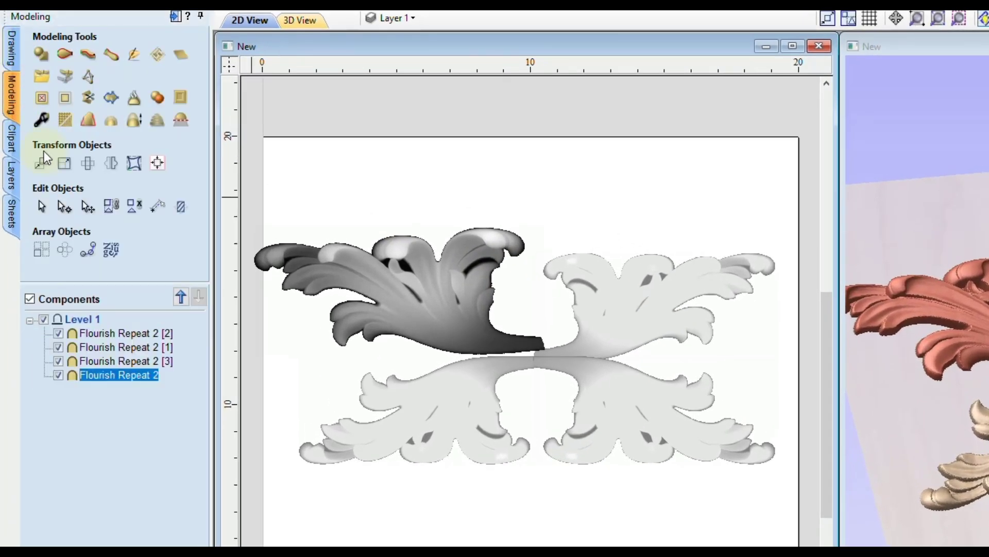
pyautogui.click(107, 362)
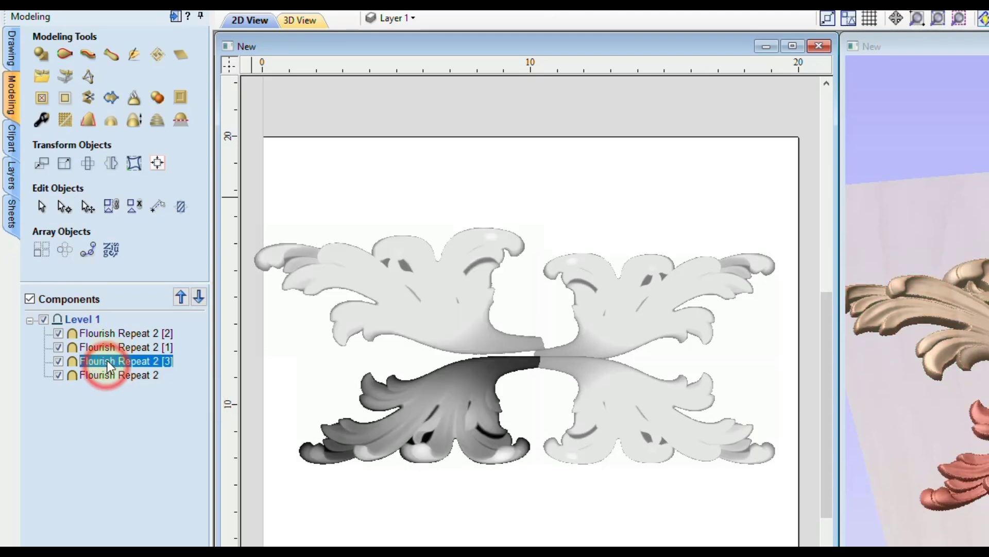
pyautogui.click(111, 347)
# Delete all four Flourish Repeat 2 components from Level 1.
pyautogui.click(110, 334)
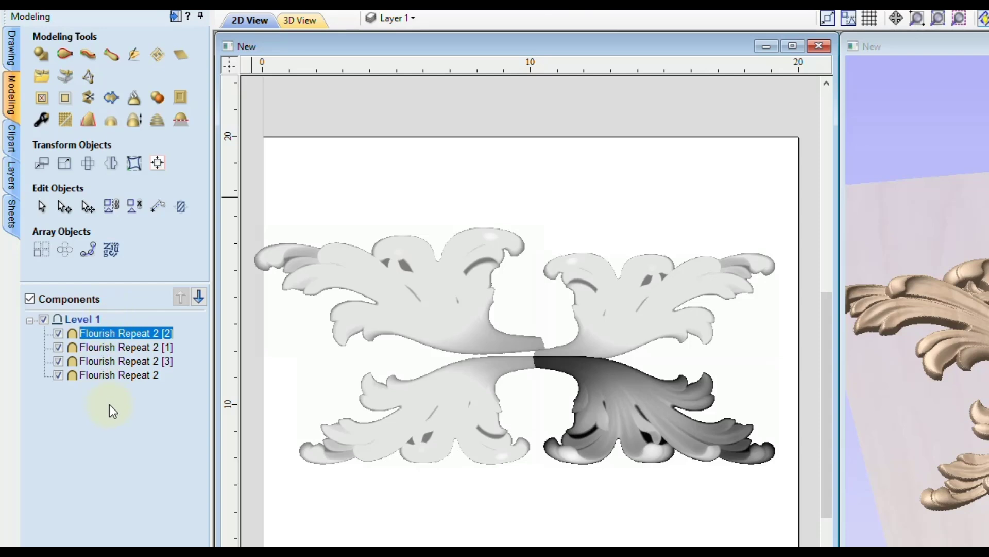
pyautogui.keyDown('shift'); pyautogui.click(113, 380); pyautogui.keyUp('shift')
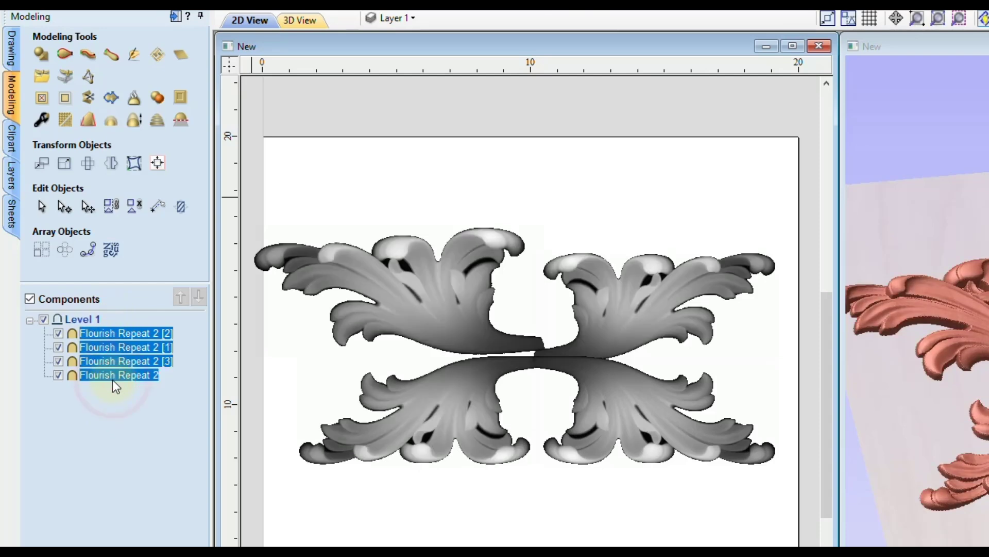
pyautogui.press('Delete')
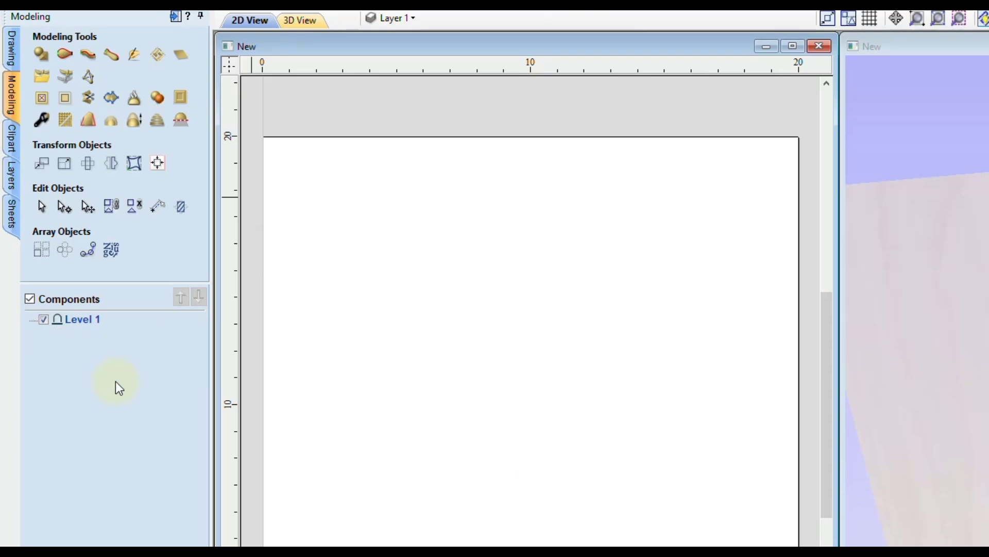
# Insert a fresh Flourish Repeat 2 from the Decorative clipart library onto the empty sheet.
pyautogui.click(16, 145)
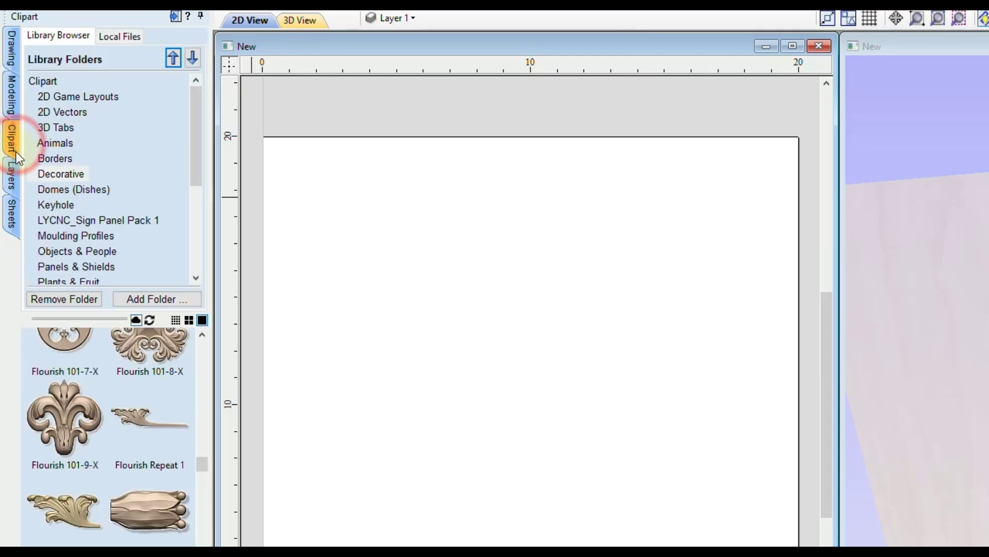
pyautogui.doubleClick(66, 513)
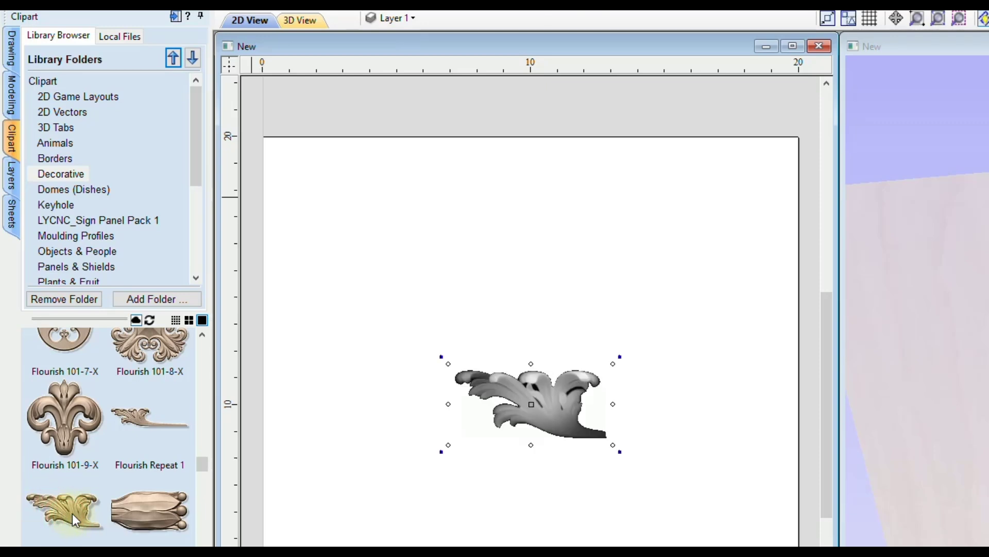
# Examine the mirror and level options available for Level 1 in the component tree and deselect the flourish.
pyautogui.click(9, 100)
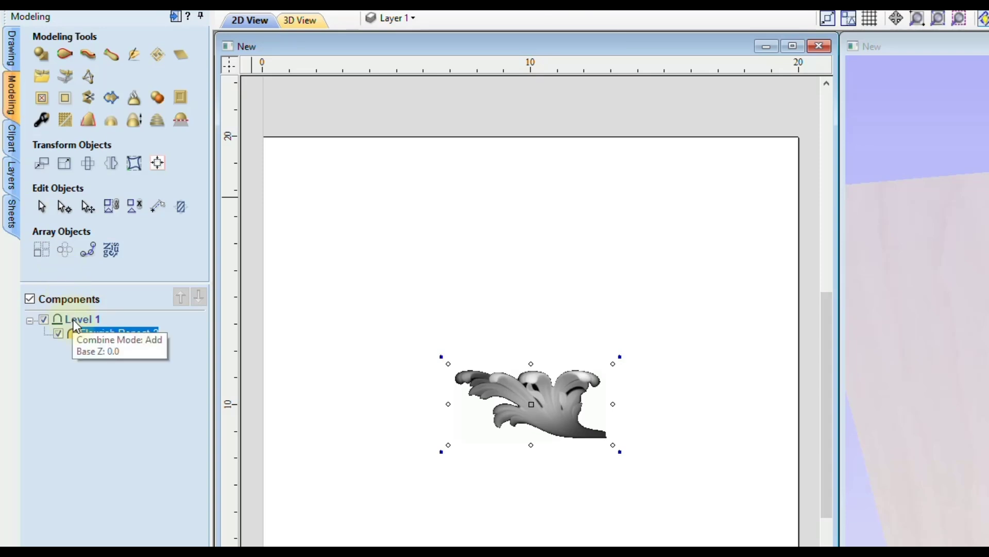
pyautogui.rightClick(73, 319)
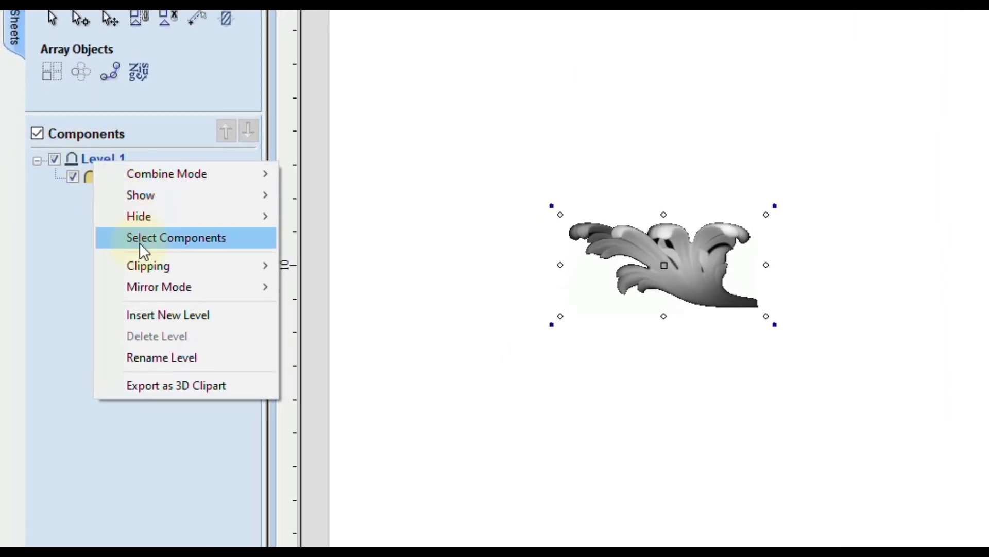
pyautogui.moveTo(146, 289)
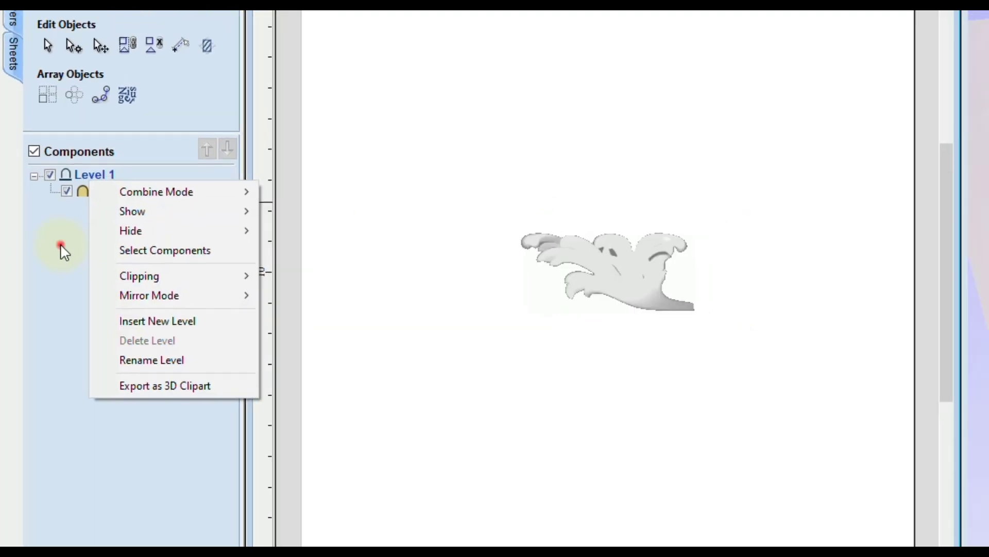
pyautogui.click(60, 249)
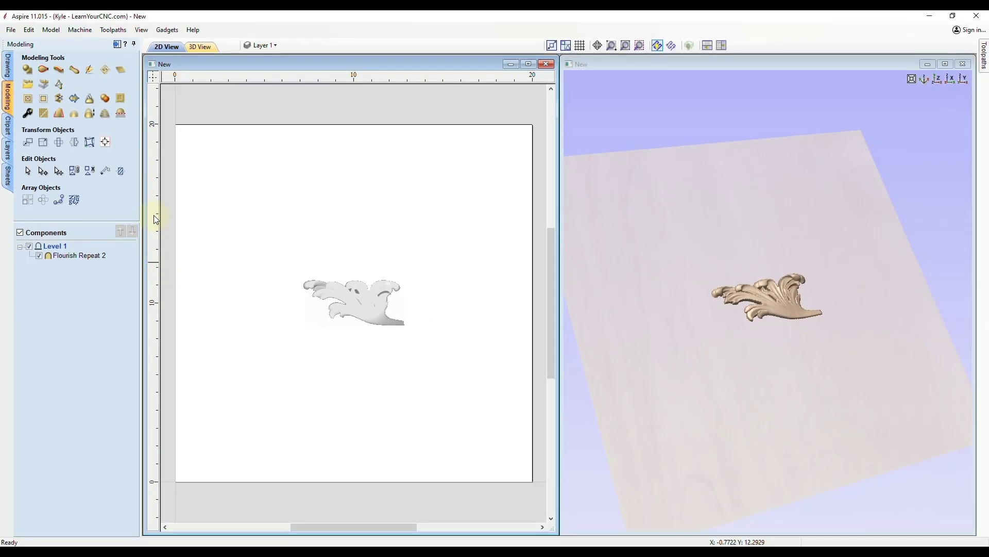
# Add a vertical guide at X 10 and a horizontal guide at Y 10 through the sheet's centre.
pyautogui.moveTo(156, 217); pyautogui.dragTo(354, 126)
pyautogui.moveTo(255, 79); pyautogui.dragTo(179, 302)
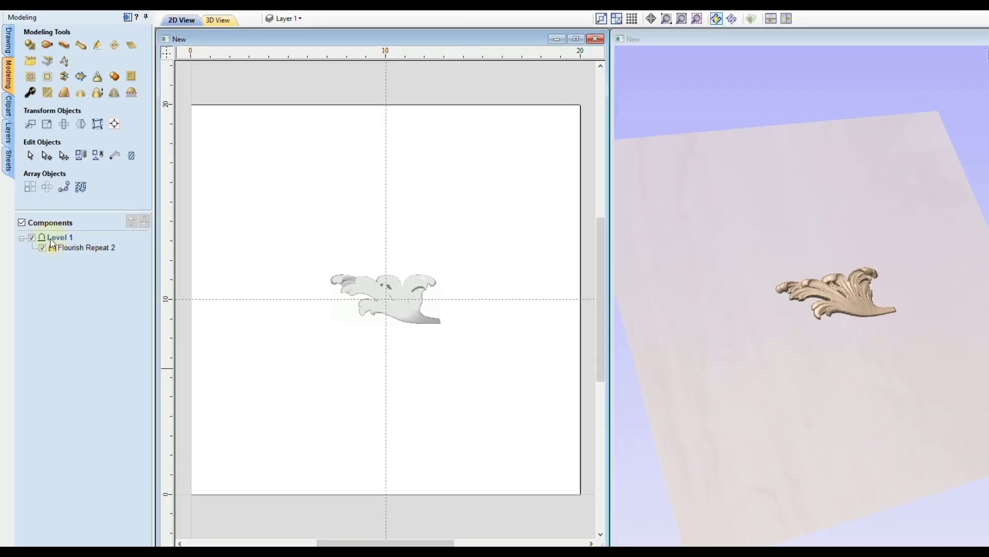
# Set Level 1's mirror mode to Left to Right and inspect the mirrored flourish up close in 3D.
pyautogui.rightClick(46, 246)
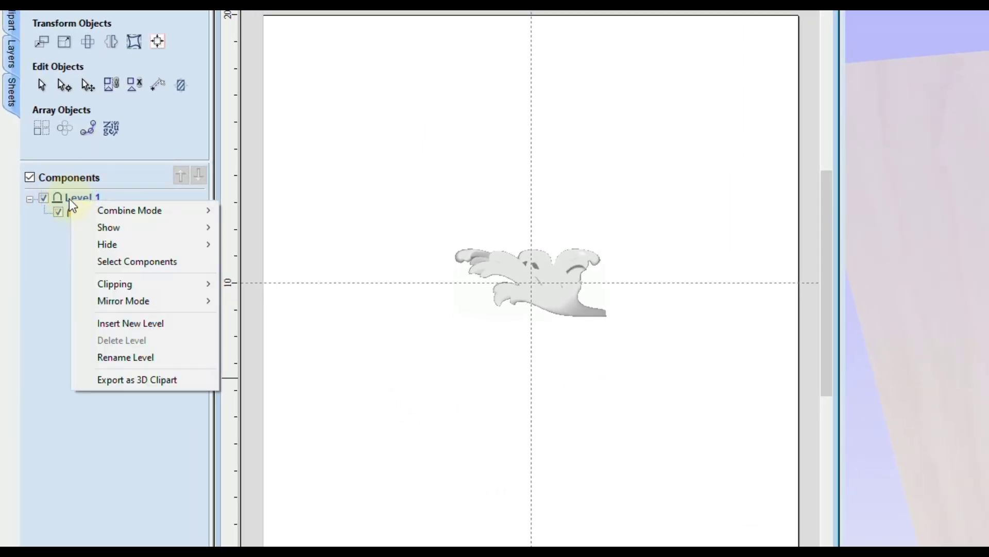
pyautogui.moveTo(119, 304)
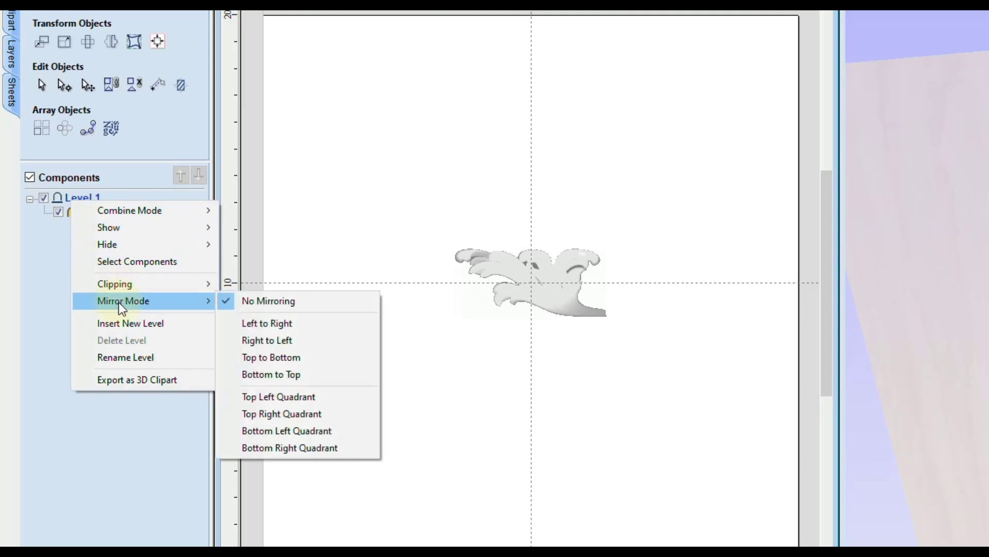
pyautogui.click(290, 325)
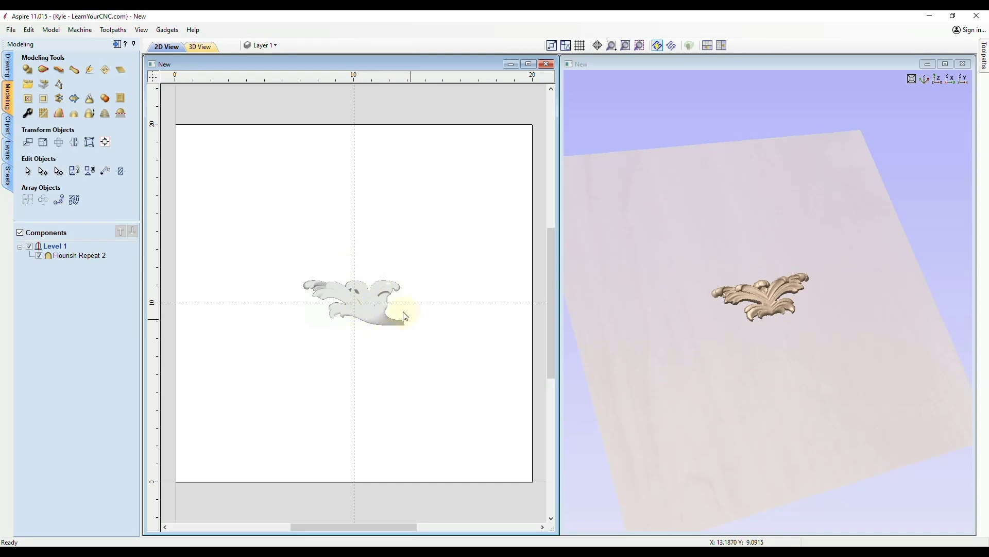
pyautogui.moveTo(856, 311); pyautogui.dragTo(770, 352)
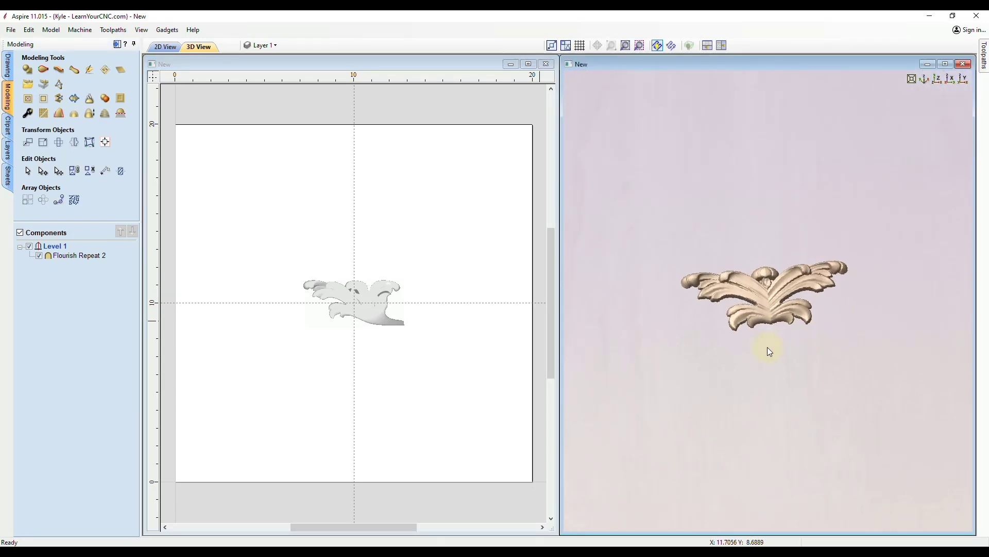
# Shift the flourish to the left and back to the right across the vertical guide to test the live mirroring.
pyautogui.click(339, 292)
pyautogui.click(334, 289)
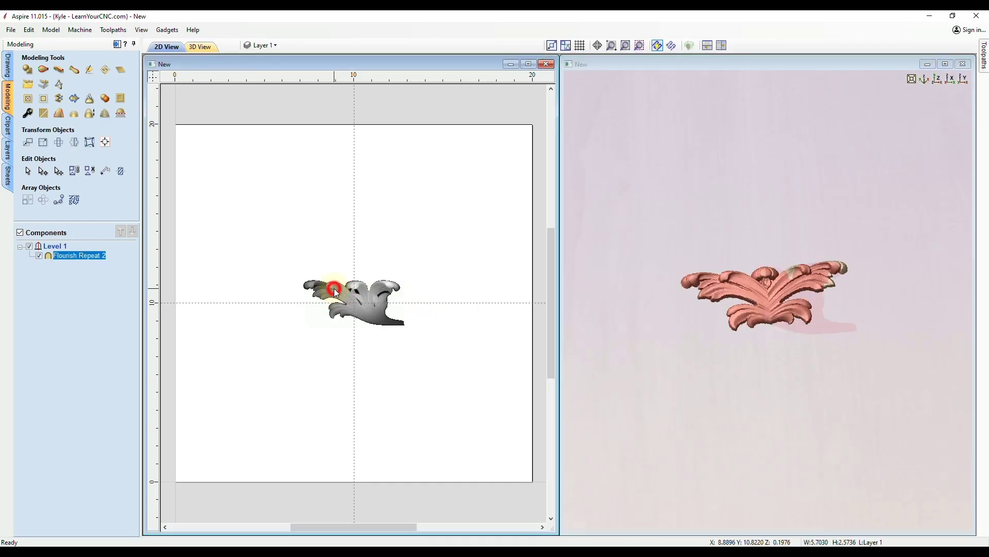
pyautogui.moveTo(337, 290); pyautogui.dragTo(317, 290)
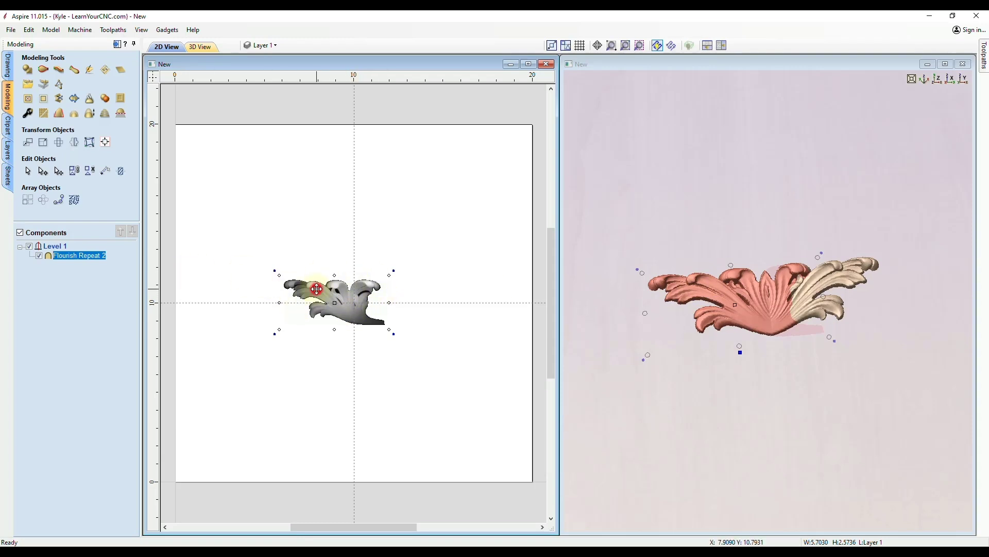
pyautogui.moveTo(317, 289); pyautogui.dragTo(354, 294)
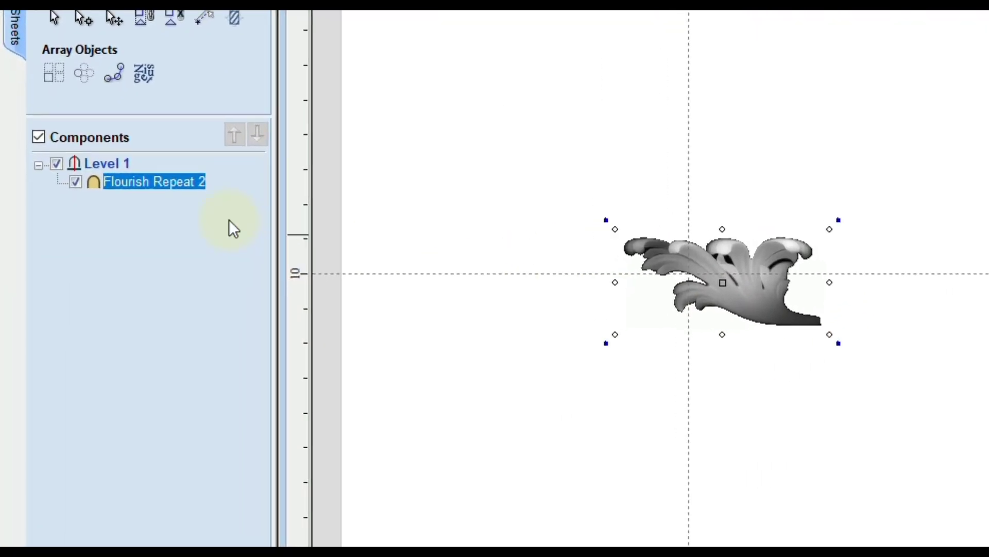
# Change Level 1's mirror mode to Top Left Quadrant.
pyautogui.moveTo(75, 169)
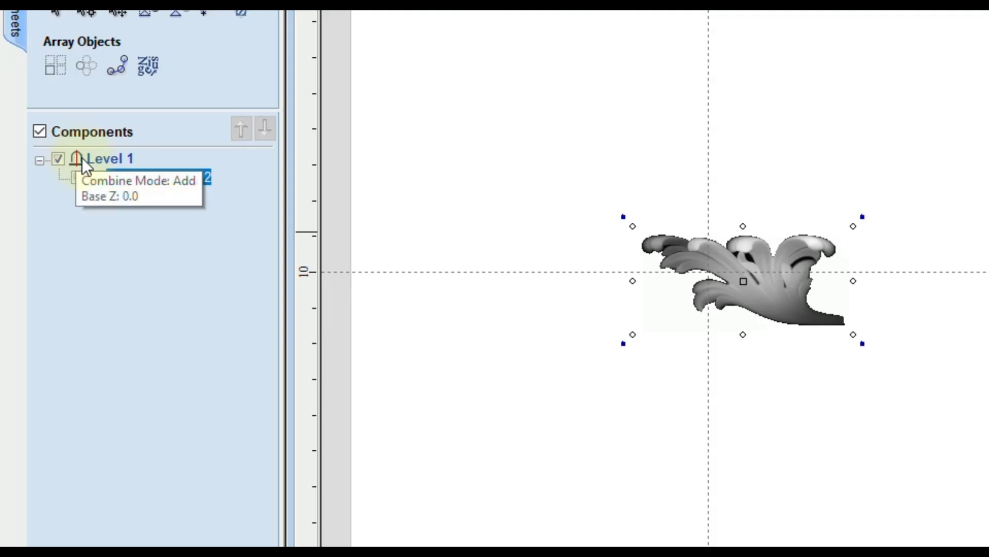
pyautogui.rightClick(100, 156)
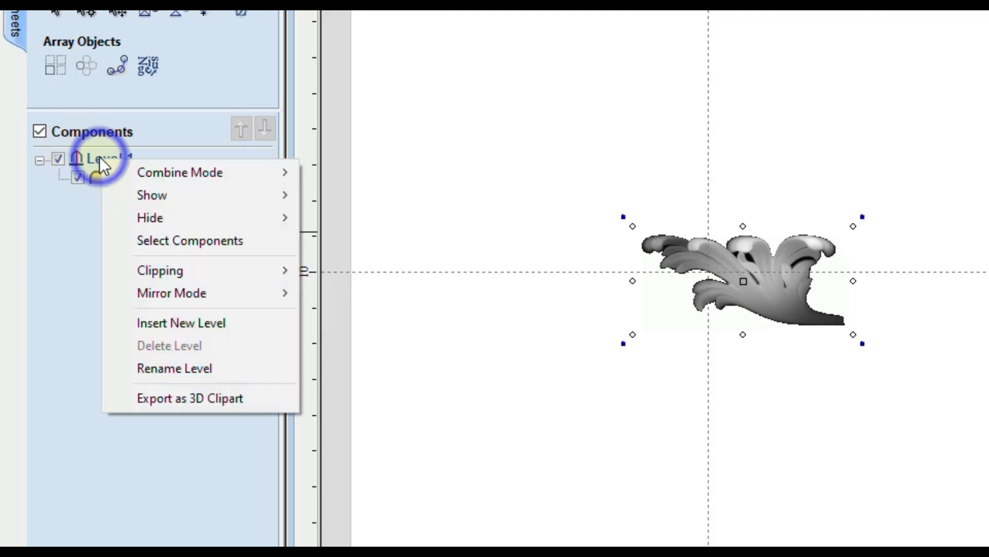
pyautogui.moveTo(163, 292)
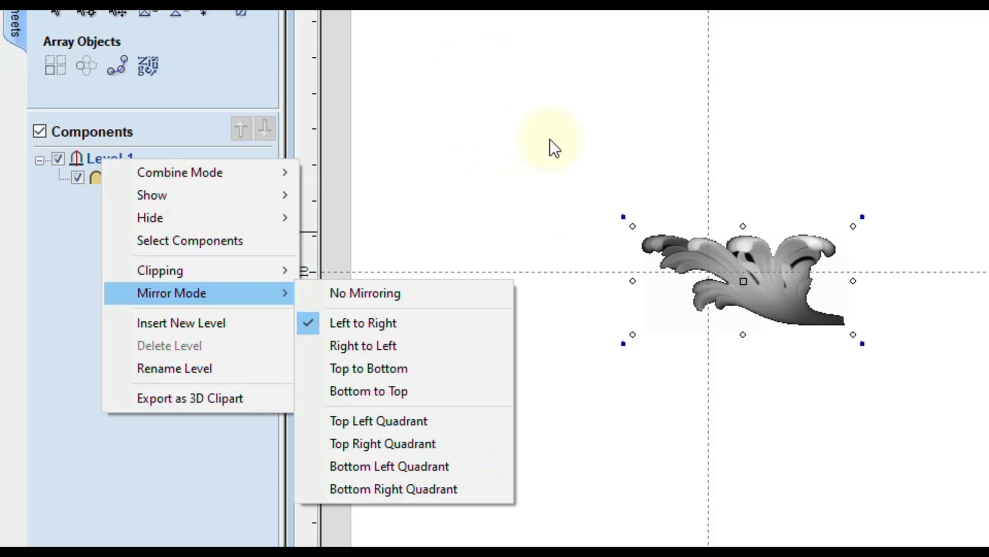
pyautogui.click(373, 421)
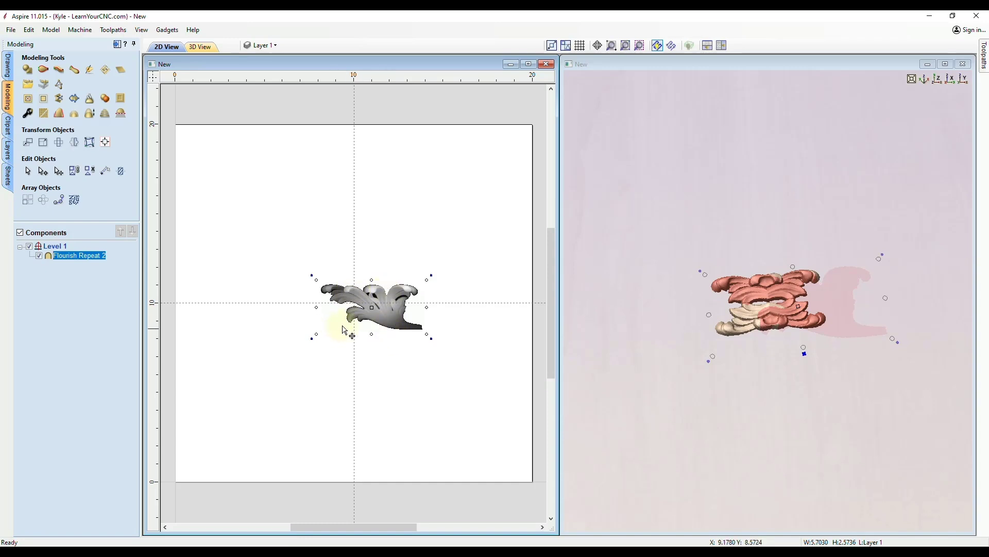
# Nudge the flourish slightly downward over the horizontal guide to test the four-way mirroring.
pyautogui.scroll(5, 337, 320)
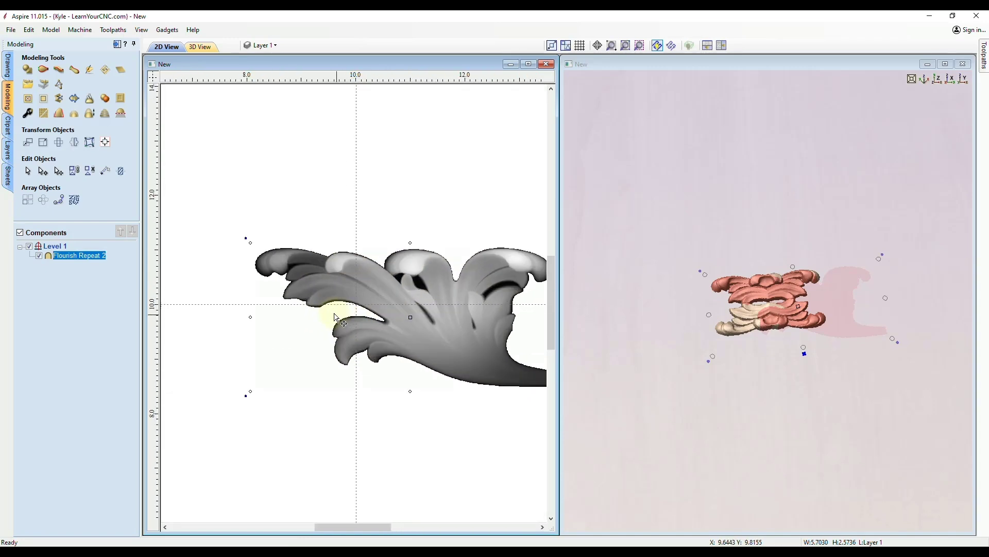
pyautogui.scroll(1, 338, 319)
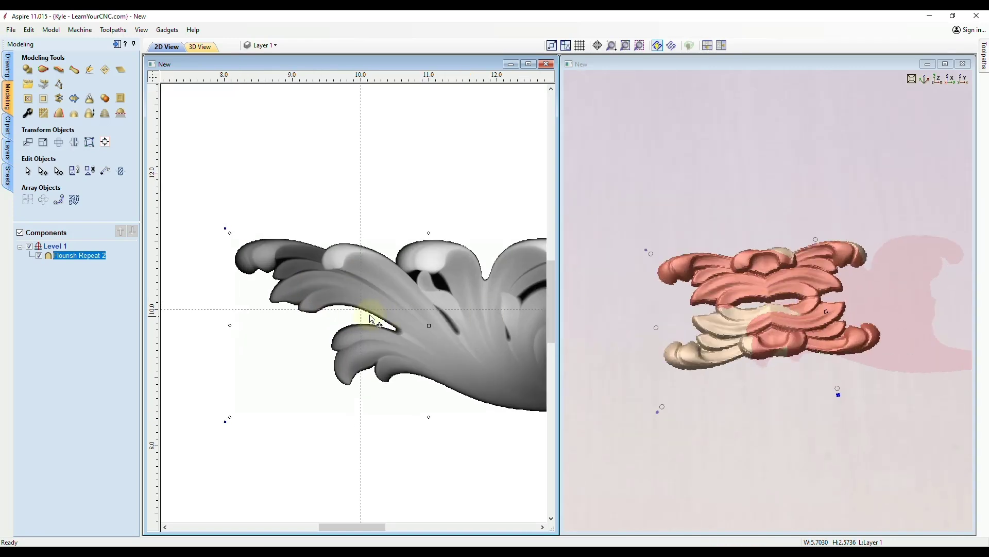
pyautogui.moveTo(342, 283); pyautogui.dragTo(341, 295)
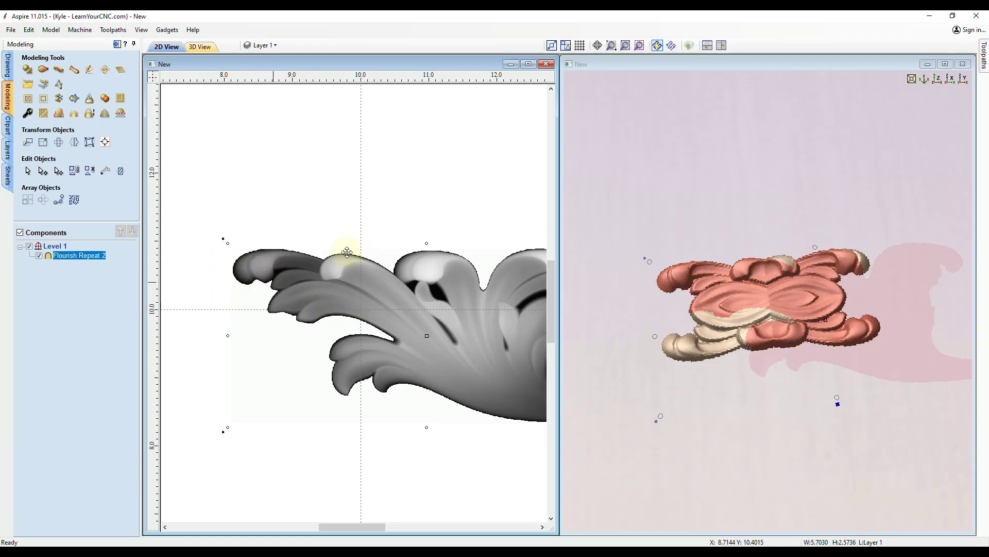
# Move the flourish into the sheet's upper-left quadrant and enlarge it to about 8.2 by 3.7 inches.
pyautogui.scroll(-5, 432, 285)
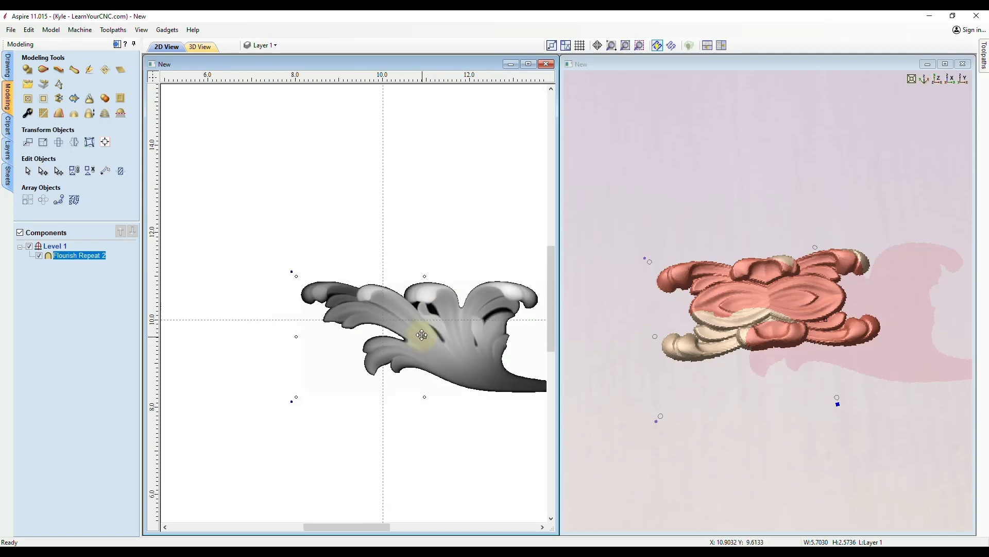
pyautogui.moveTo(412, 329); pyautogui.dragTo(328, 267)
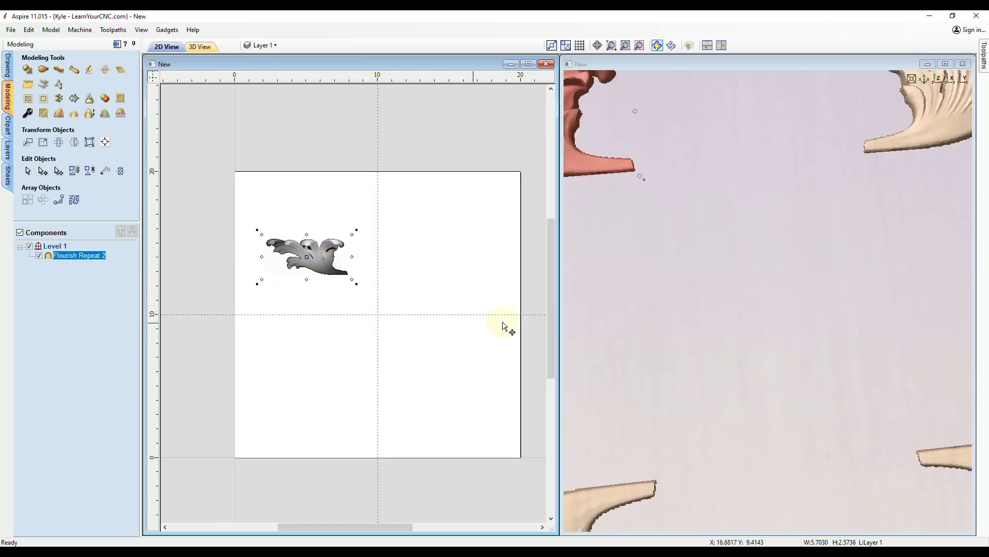
pyautogui.scroll(-5, 691, 326)
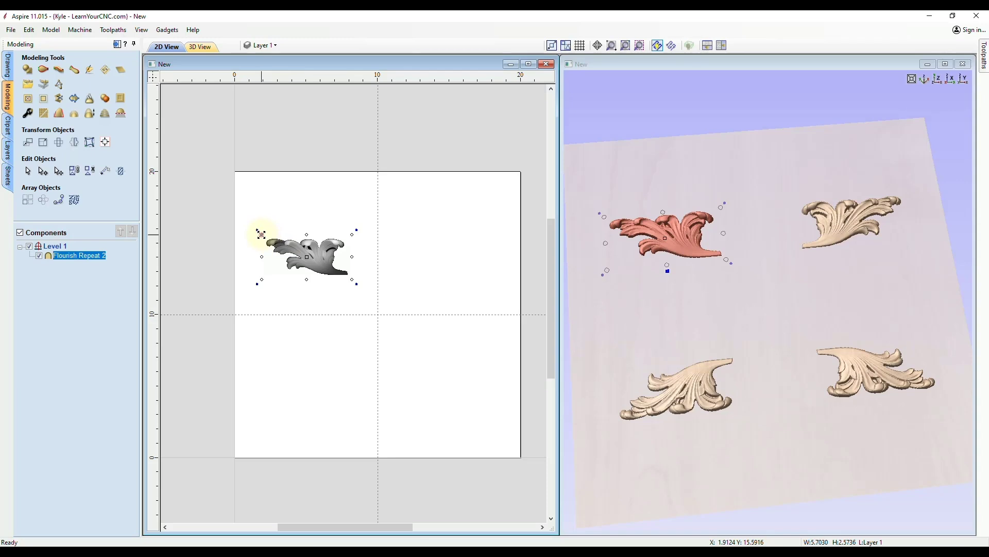
pyautogui.moveTo(261, 234); pyautogui.dragTo(226, 217)
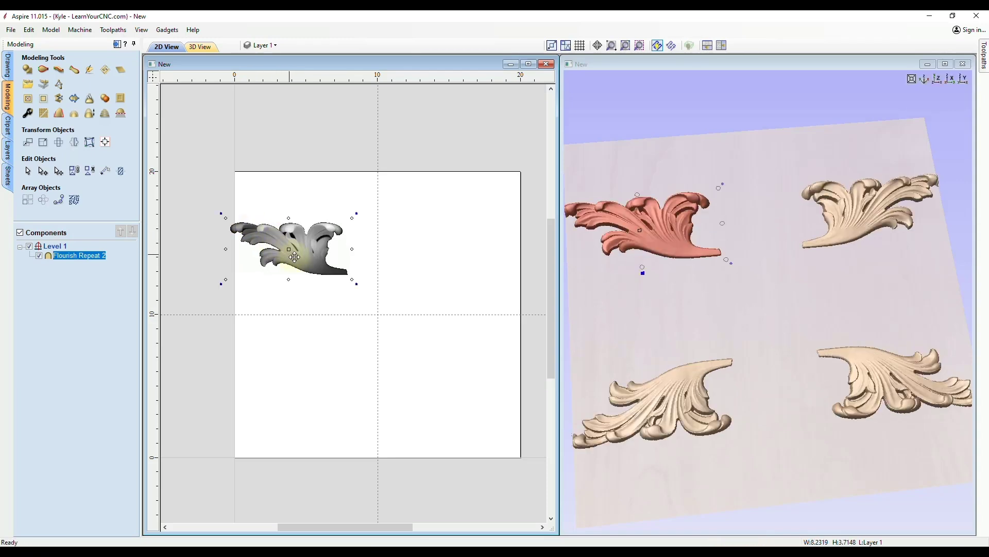
pyautogui.moveTo(295, 257); pyautogui.dragTo(303, 261)
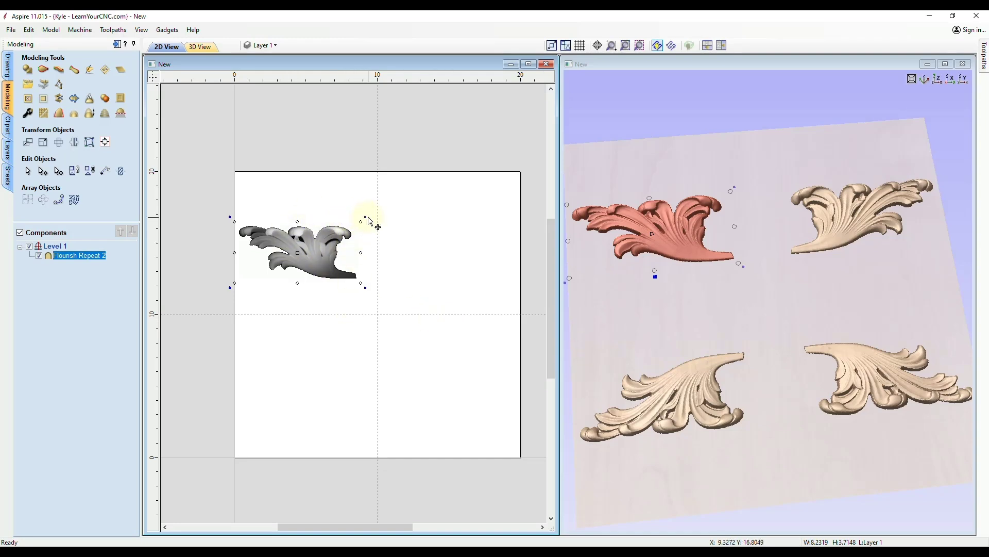
# Rotate the flourish slightly clockwise and place its stem tip at the intersection of the two guides.
pyautogui.moveTo(366, 217); pyautogui.dragTo(375, 228)
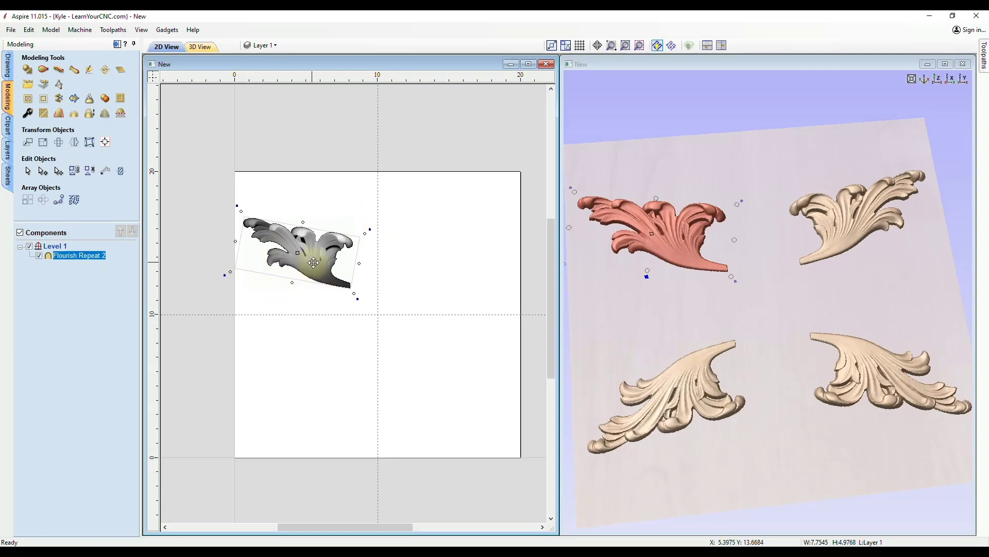
pyautogui.moveTo(316, 265); pyautogui.dragTo(345, 297)
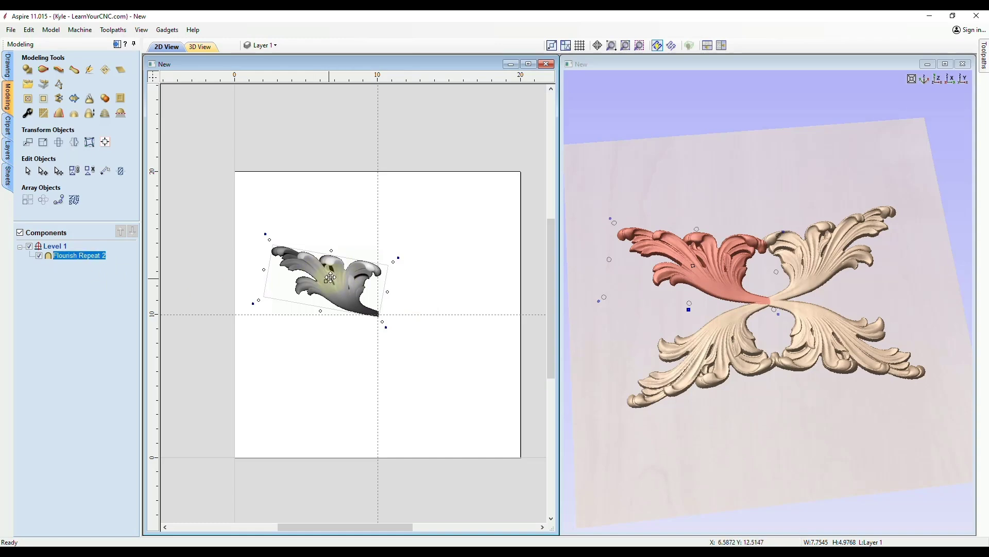
# Switch Level 1's mirror mode to Left to Right and insert a new level into the component tree.
pyautogui.rightClick(46, 248)
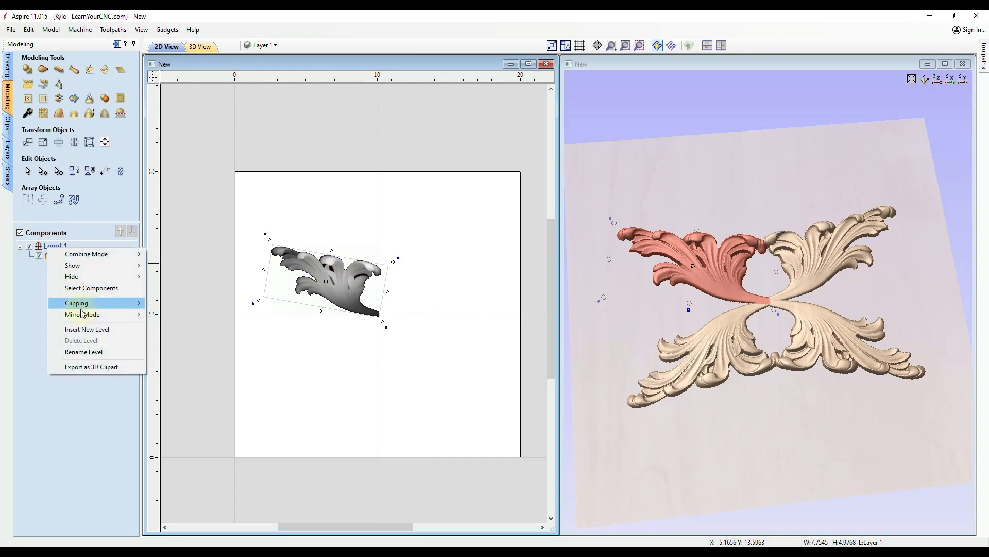
pyautogui.moveTo(83, 313)
pyautogui.click(176, 333)
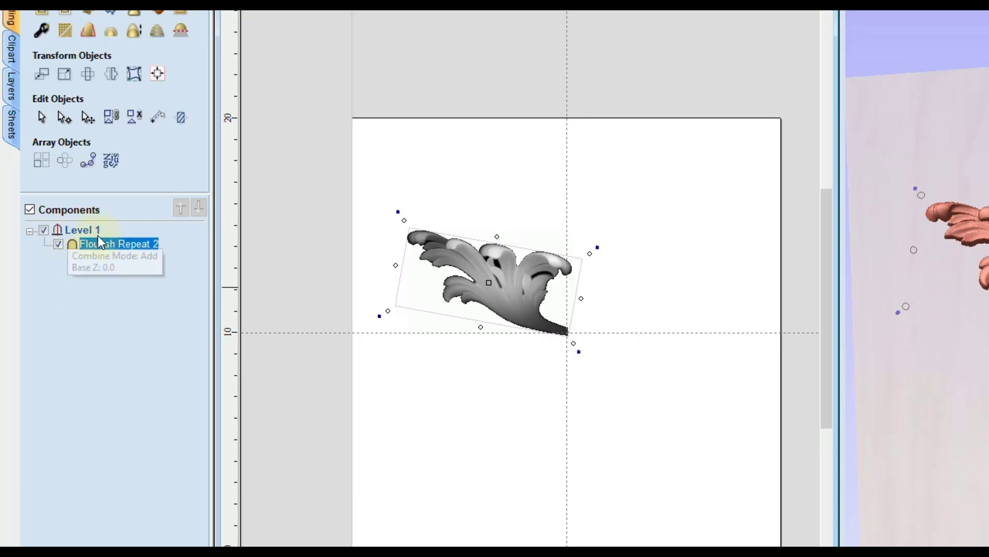
pyautogui.rightClick(70, 230)
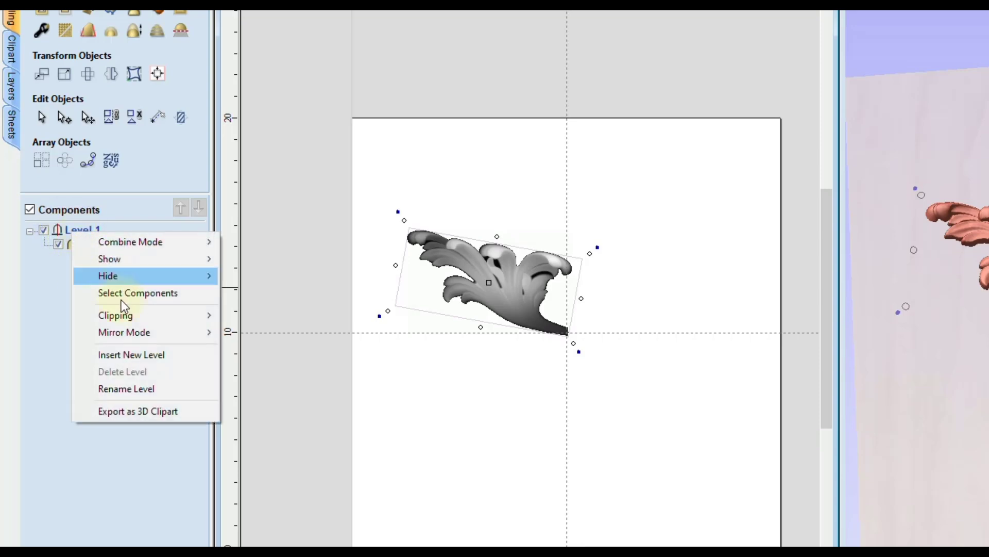
pyautogui.click(143, 356)
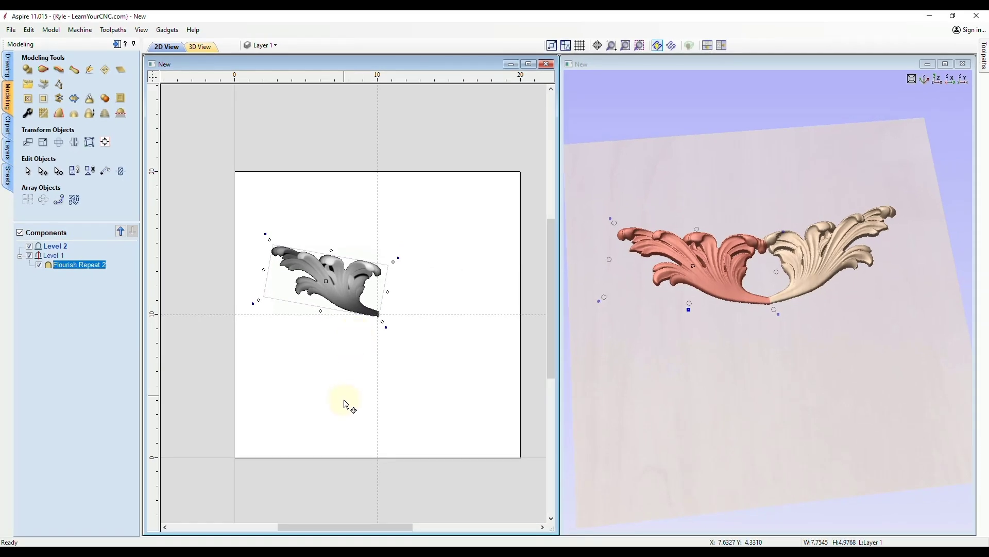
# Switch to the web browser and look through the lesson list of Chapter 20: Advanced 3D Modeling for Aspire.
pyautogui.click(329, 552)
pyautogui.click(359, 515)
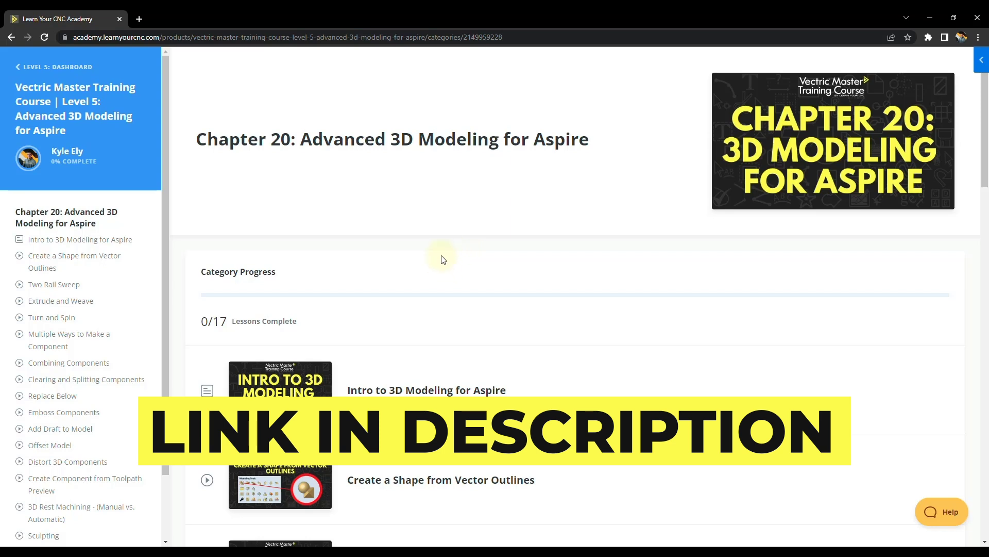
pyautogui.scroll(-10, 441, 259)
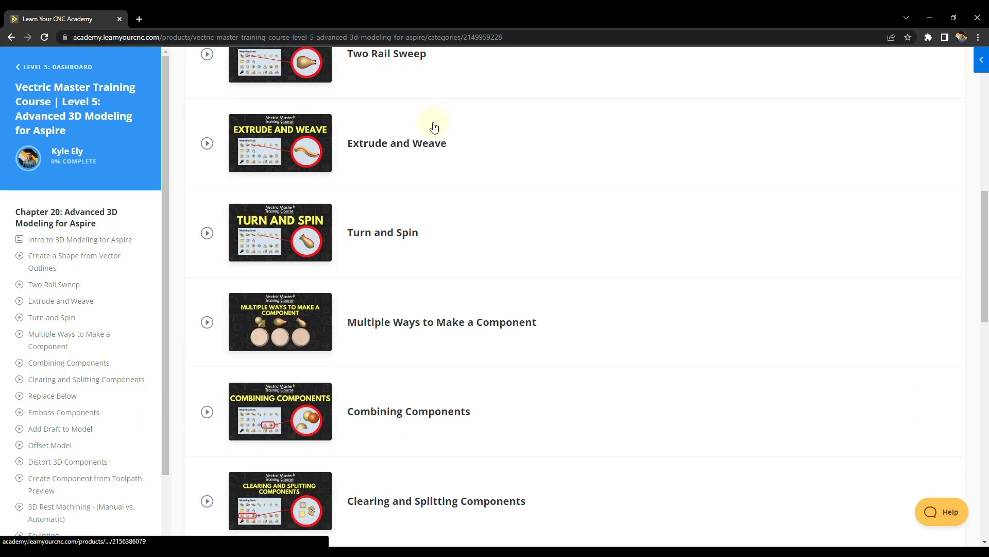
pyautogui.scroll(-8, 433, 309)
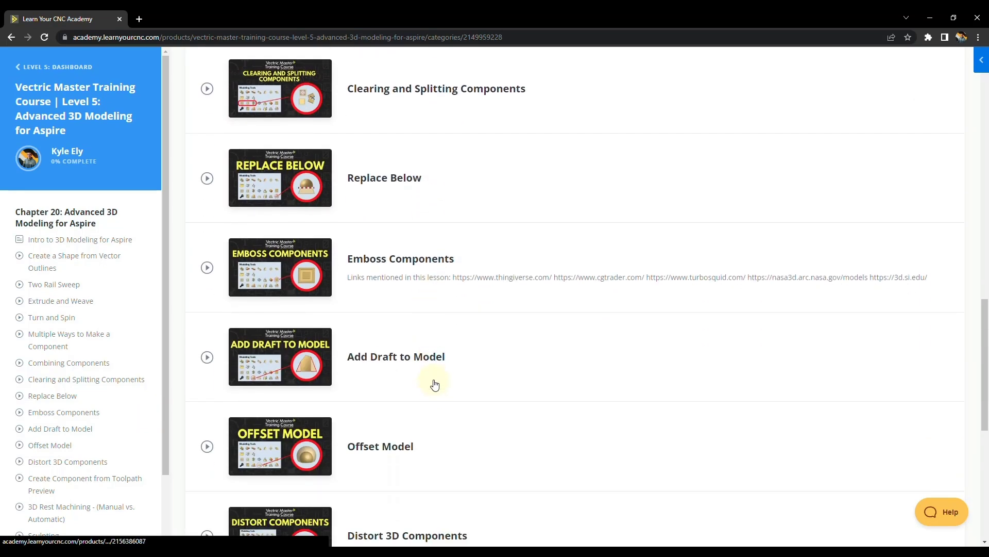
pyautogui.scroll(-5, 435, 380)
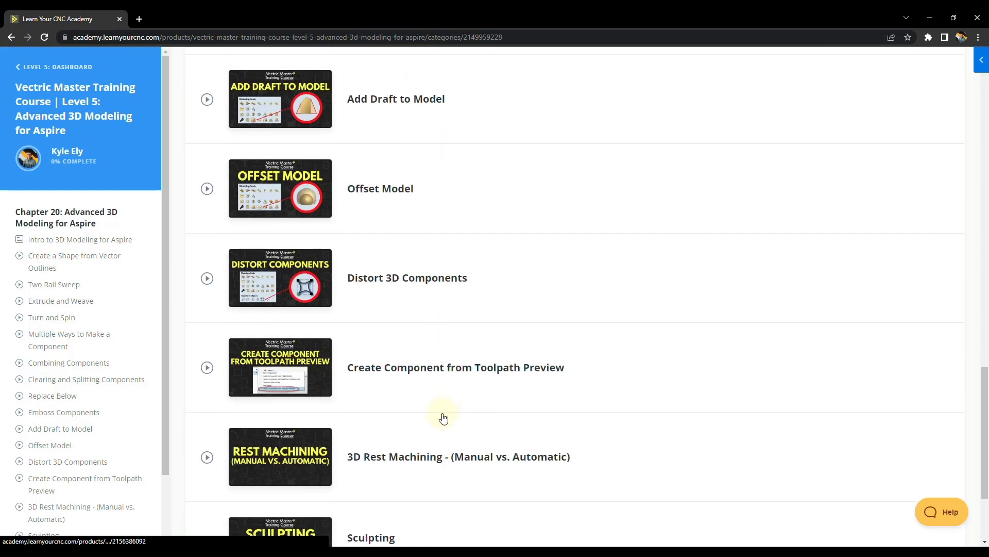
pyautogui.scroll(-1, 443, 417)
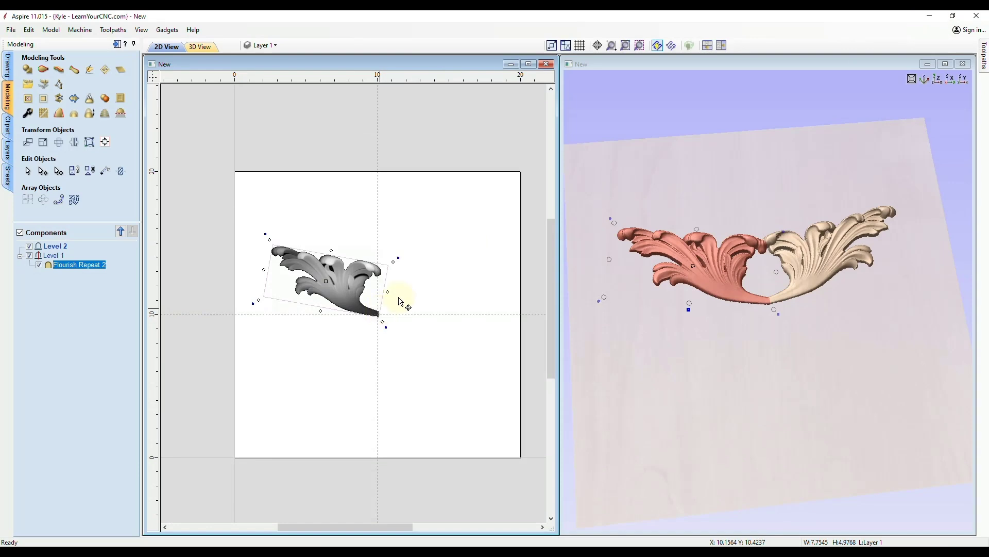